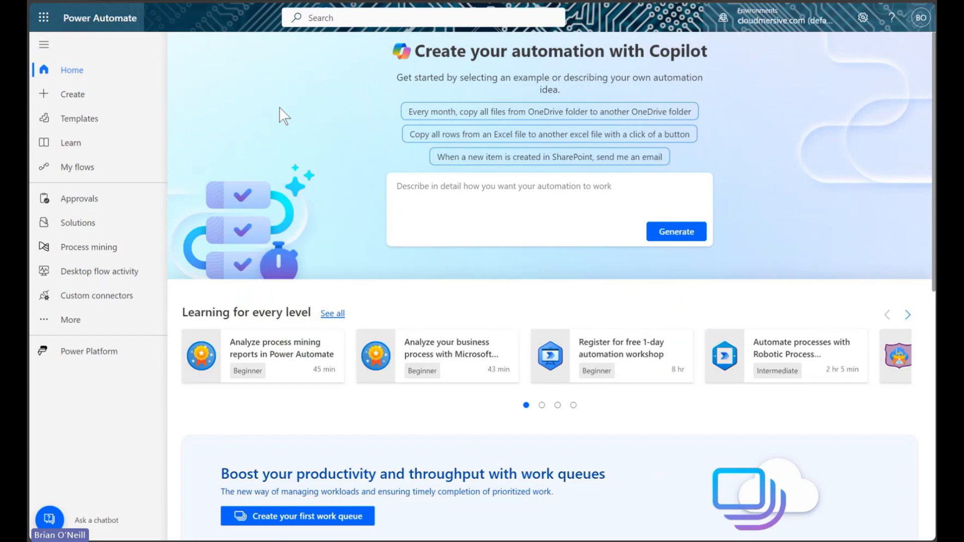
Create an automated cloud flow with the Office 365 Outlook trigger "When a new email arrives (V3)"
{"action": "left_click", "coordinate": [120, 94]}
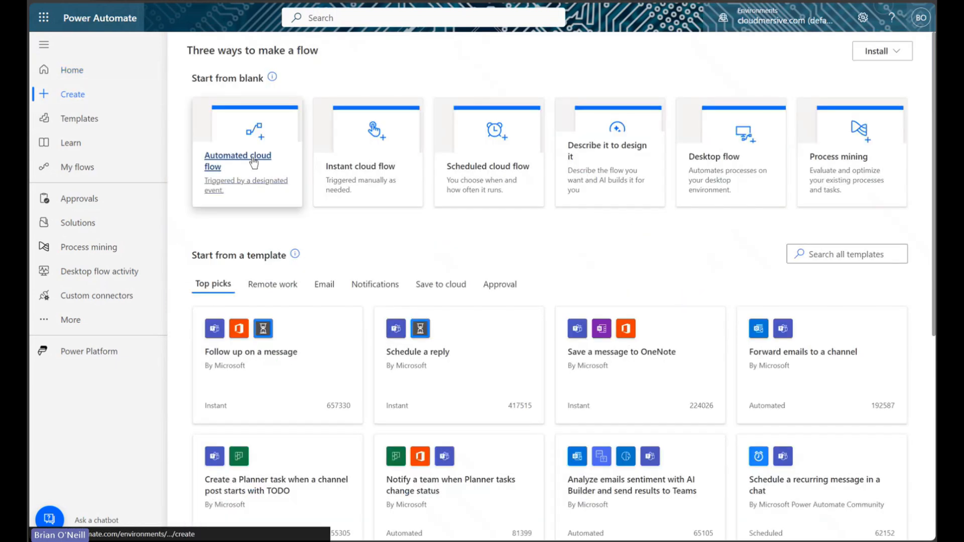
{"action": "left_click", "coordinate": [254, 161]}
{"action": "left_click", "coordinate": [574, 228]}
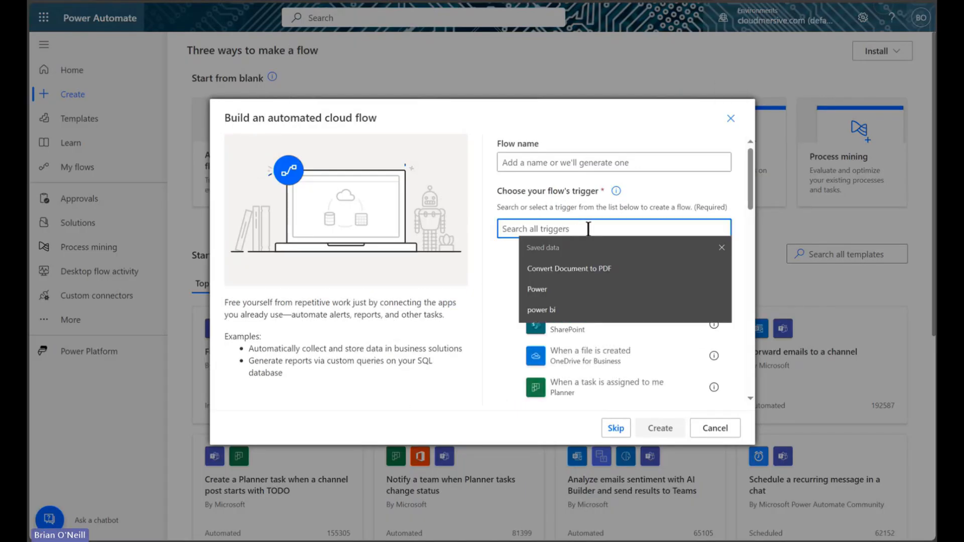
{"action": "type", "text": "W"}
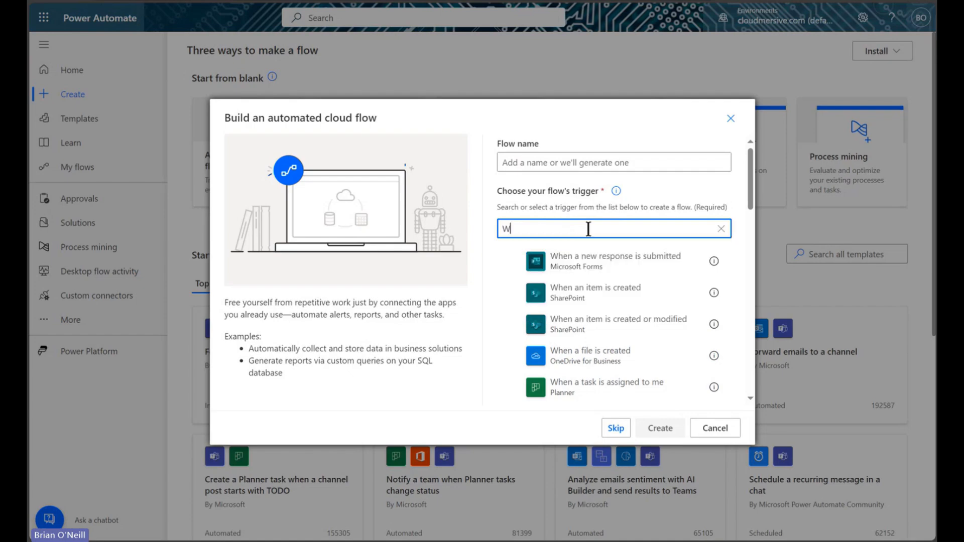
{"action": "type", "text": "hen a new email arr"}
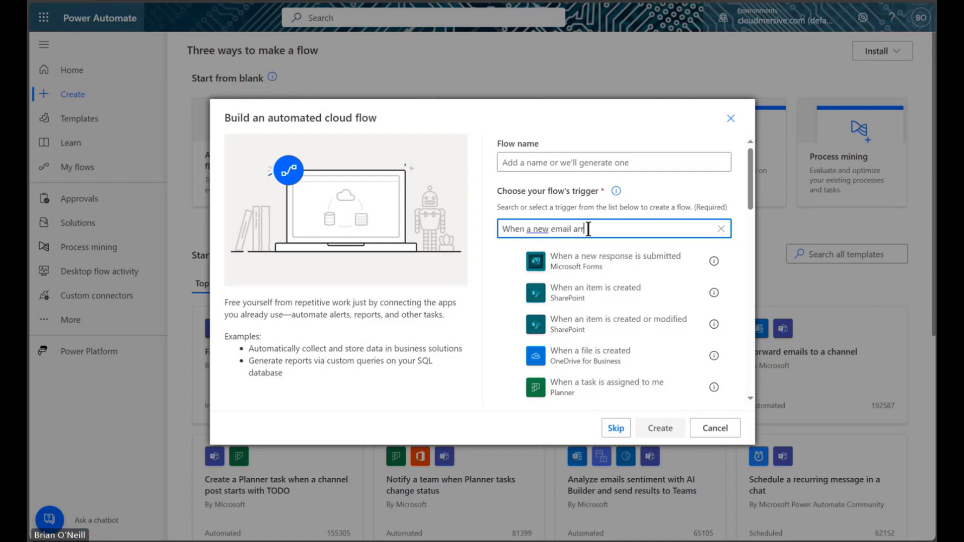
{"action": "type", "text": "ives"}
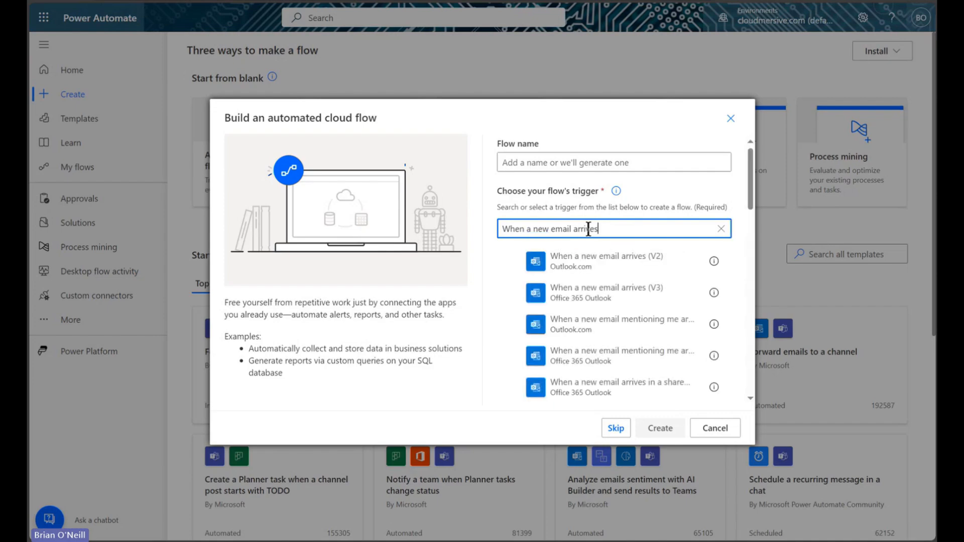
{"action": "left_click", "coordinate": [616, 296]}
{"action": "left_click", "coordinate": [660, 428]}
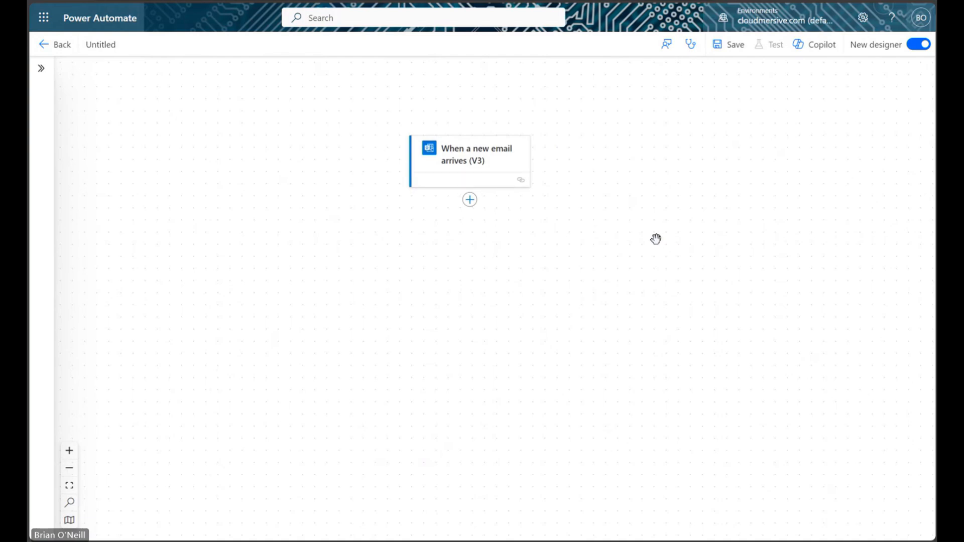
Show all of the email trigger's advanced parameters, fill in the From filter with the sender's e-mail, and clear To, CC and To Or CC
{"action": "left_click", "coordinate": [475, 174]}
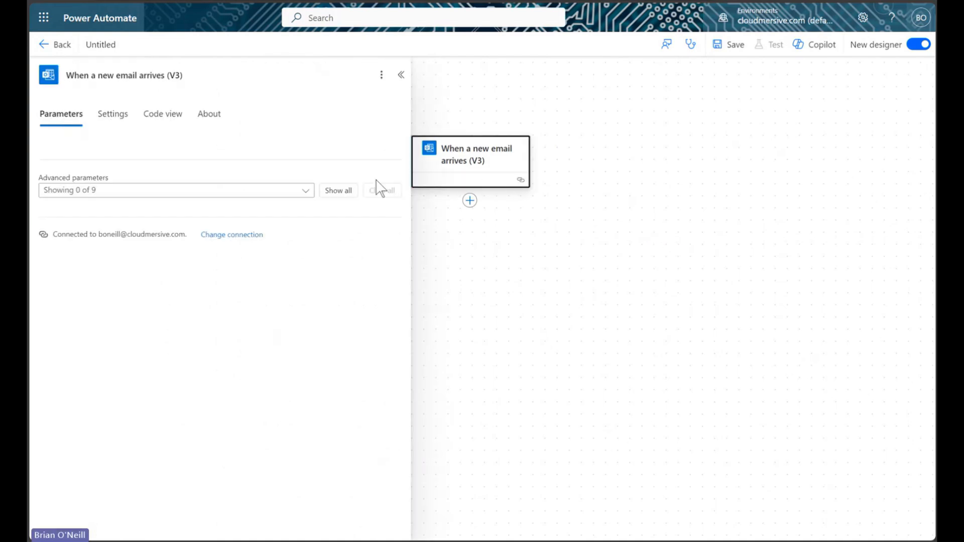
{"action": "left_click", "coordinate": [329, 190]}
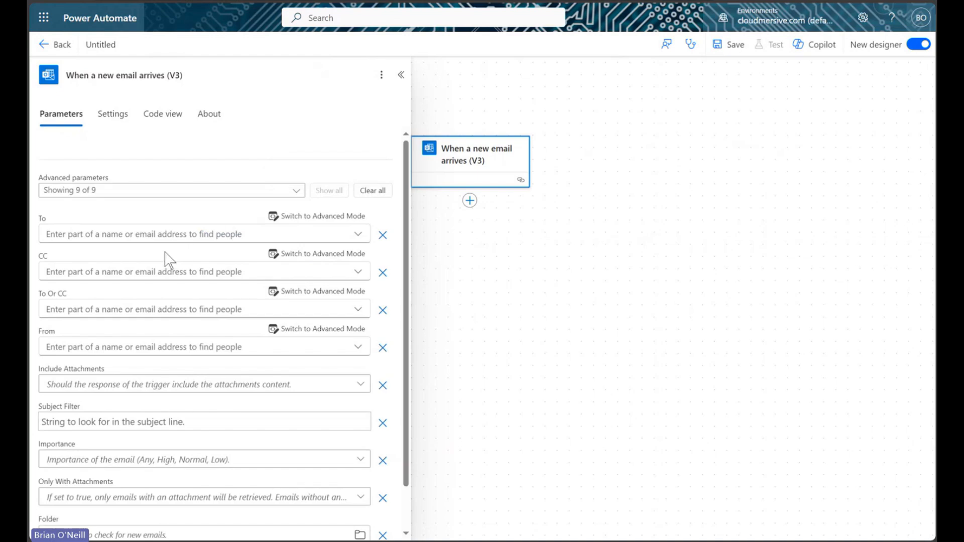
{"action": "left_click", "coordinate": [158, 342]}
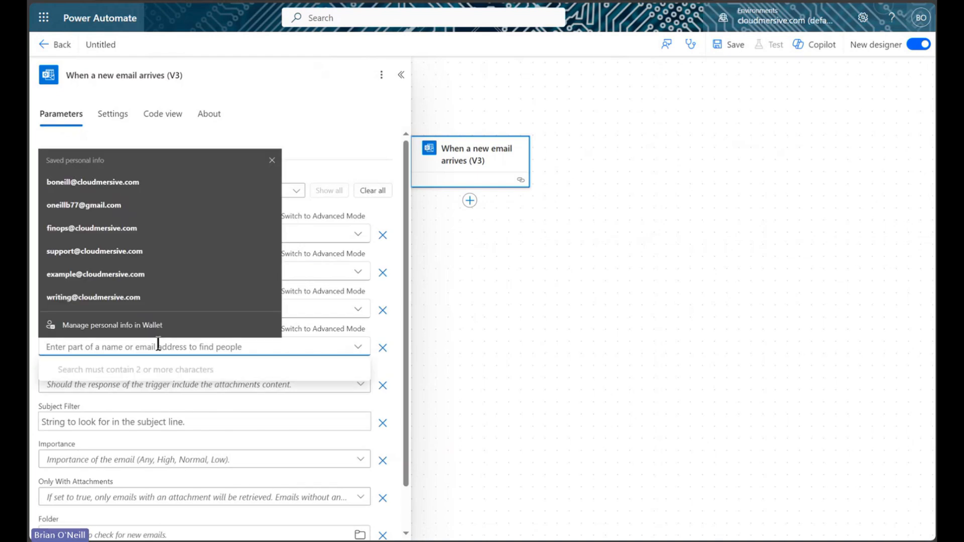
{"action": "left_click", "coordinate": [150, 183]}
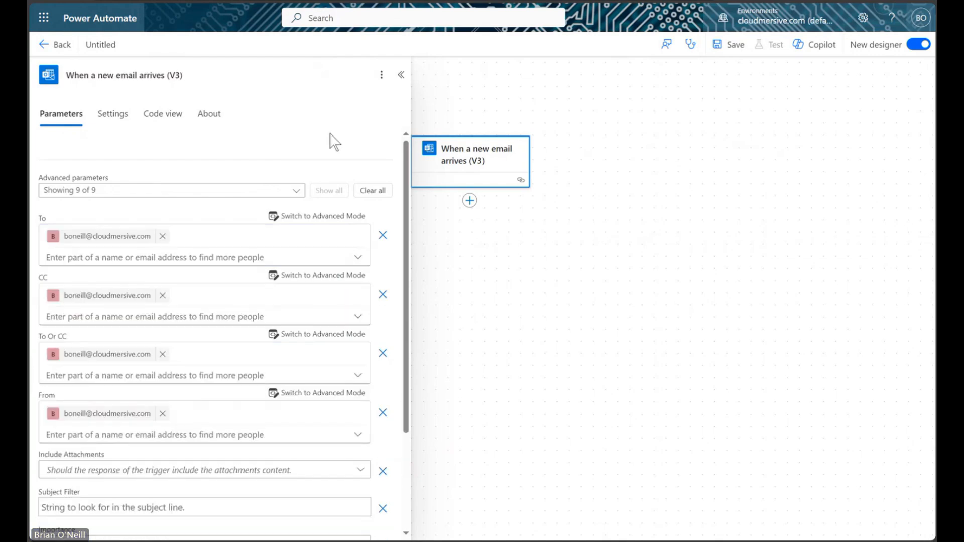
{"action": "left_click", "coordinate": [162, 236]}
{"action": "left_click", "coordinate": [163, 276]}
{"action": "left_click", "coordinate": [163, 311]}
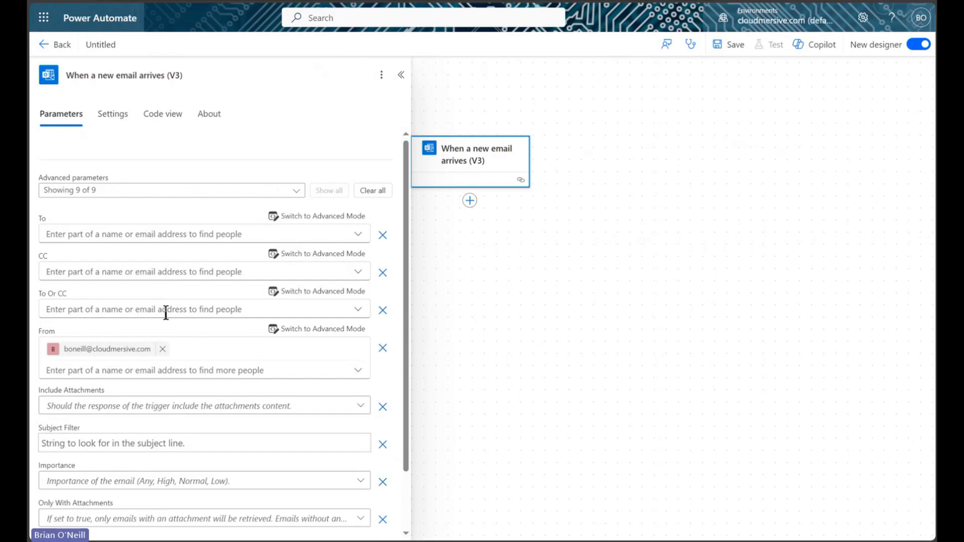
Set both Only With Attachments and Include Attachments to Yes for the email trigger
{"action": "scroll", "coordinate": [318, 316], "scroll_direction": "down", "scroll_amount": 2}
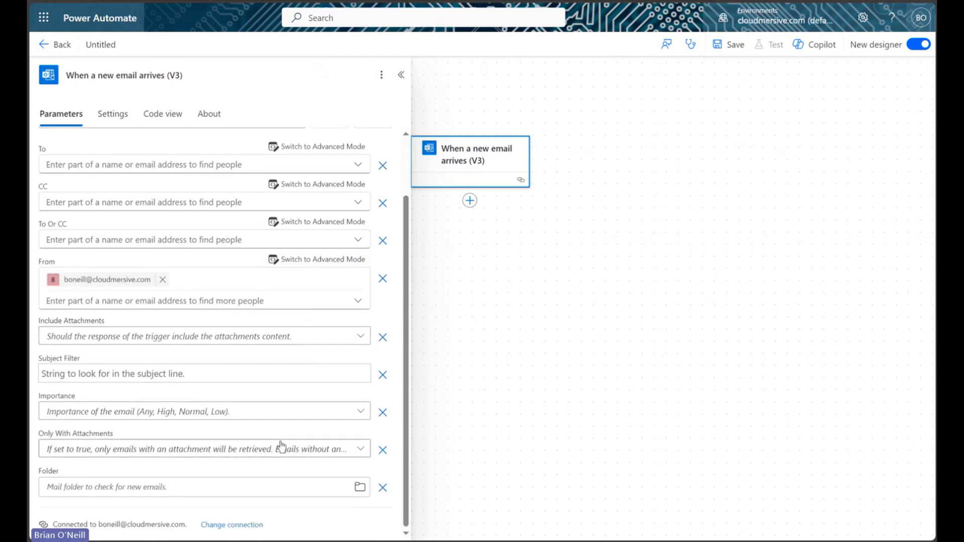
{"action": "left_click", "coordinate": [262, 448]}
{"action": "left_click", "coordinate": [262, 447]}
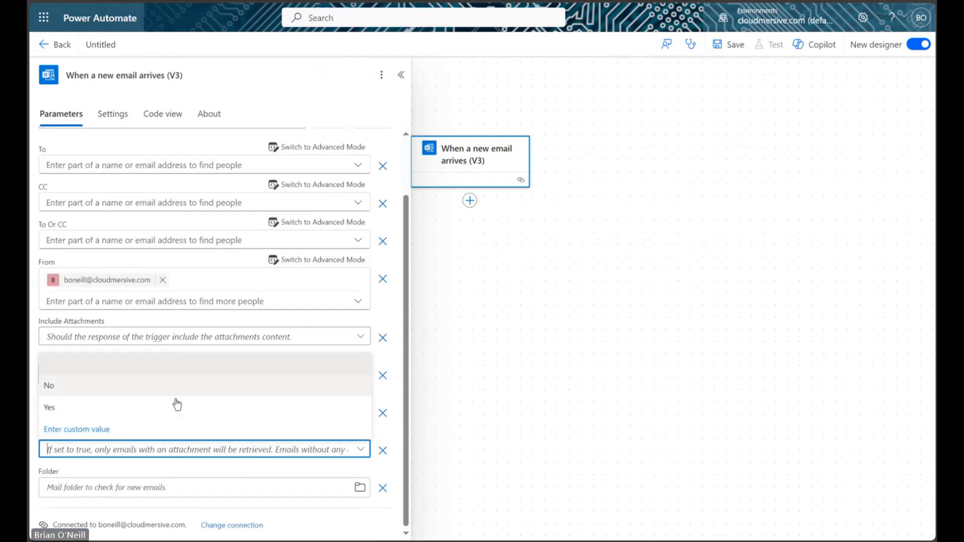
{"action": "left_click", "coordinate": [175, 402]}
{"action": "left_click", "coordinate": [188, 339]}
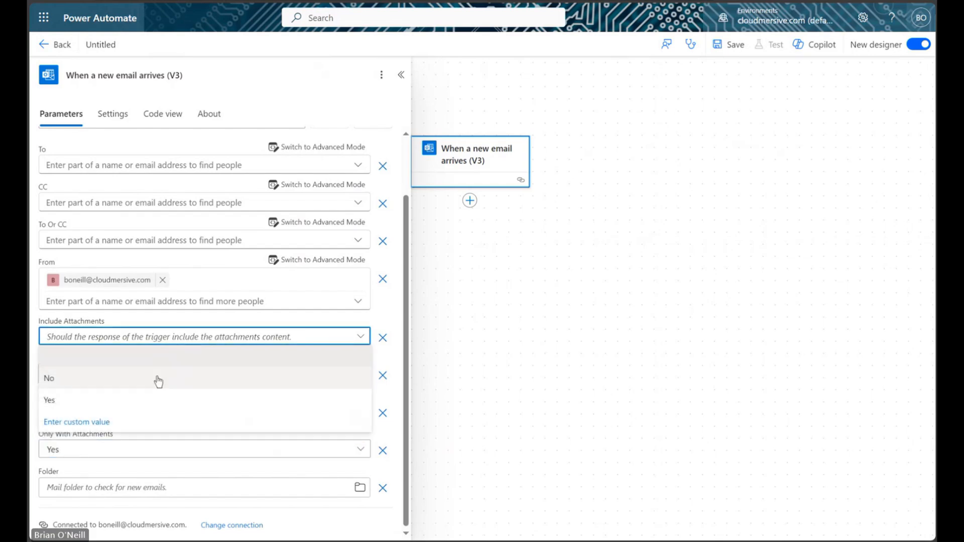
{"action": "left_click", "coordinate": [151, 401]}
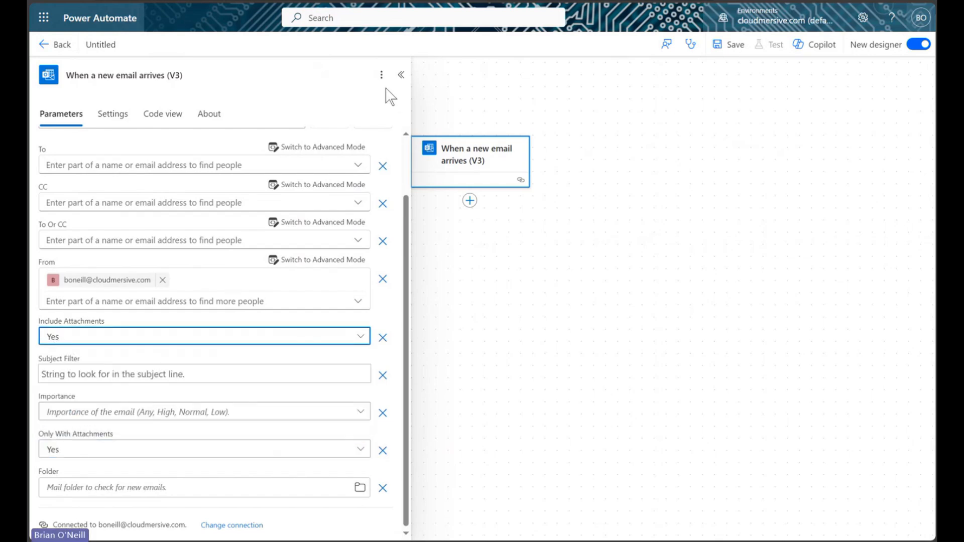
{"action": "left_click", "coordinate": [401, 75]}
Add a Condition control action directly after the email trigger
{"action": "left_click", "coordinate": [469, 202]}
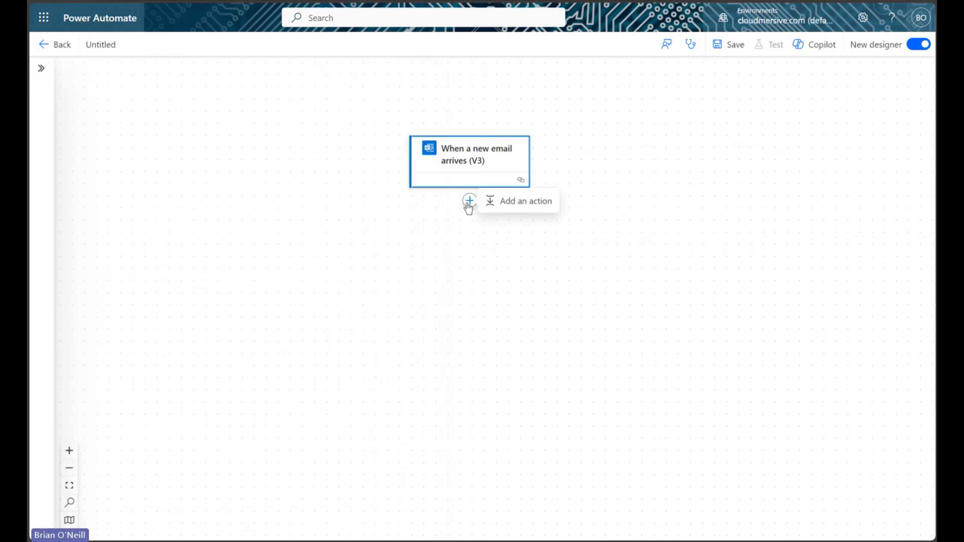
{"action": "left_click", "coordinate": [512, 206]}
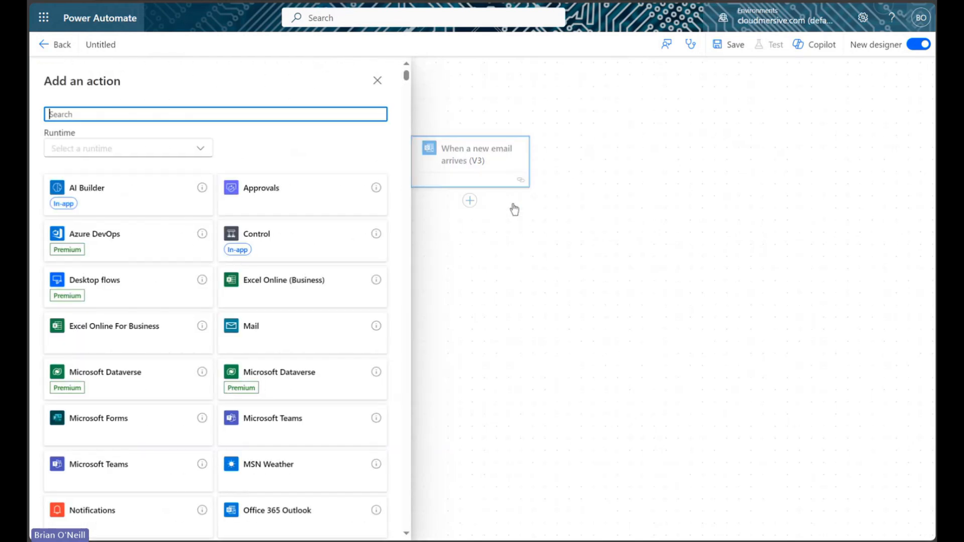
{"action": "type", "text": "Condition"}
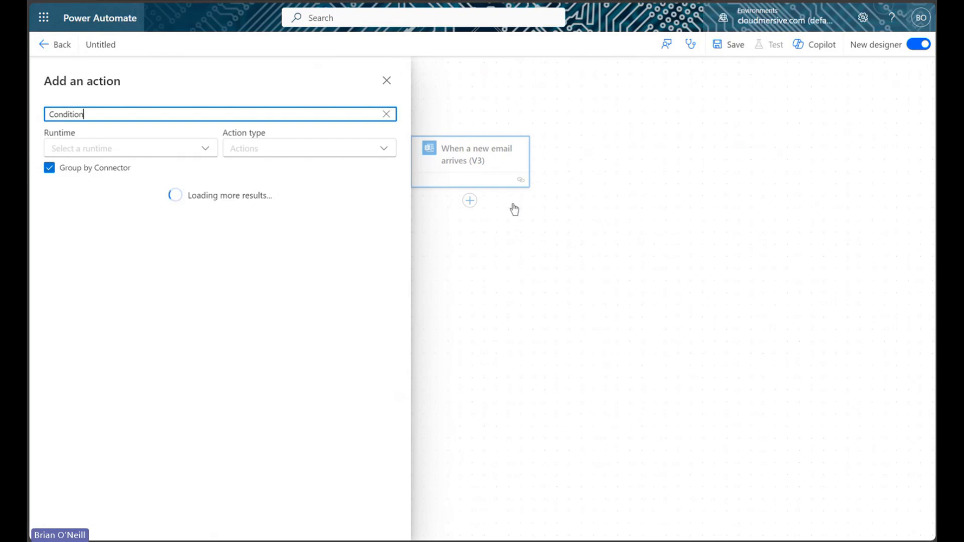
{"action": "left_click", "coordinate": [270, 231]}
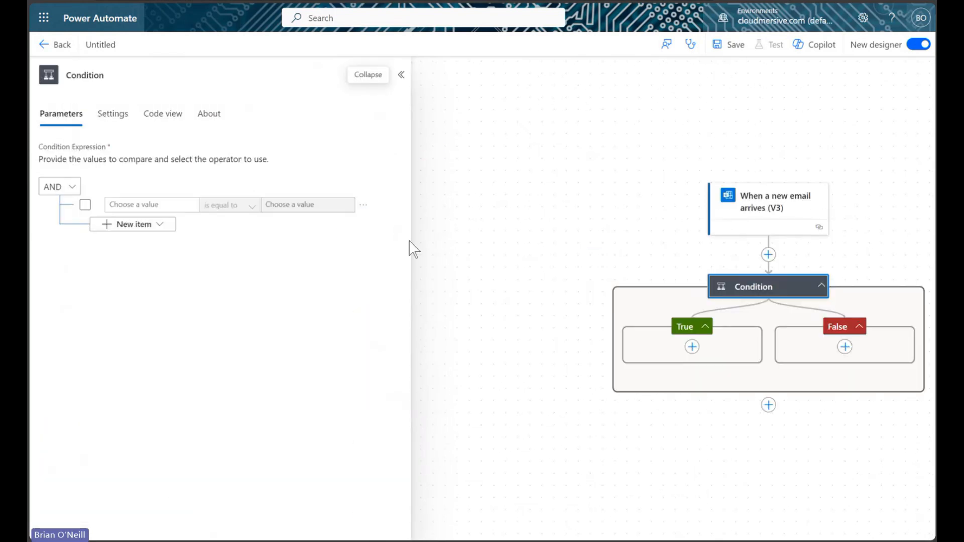
Define the condition so that the trigger's Attachments Name contains ".xlsx"
{"action": "left_click", "coordinate": [156, 204]}
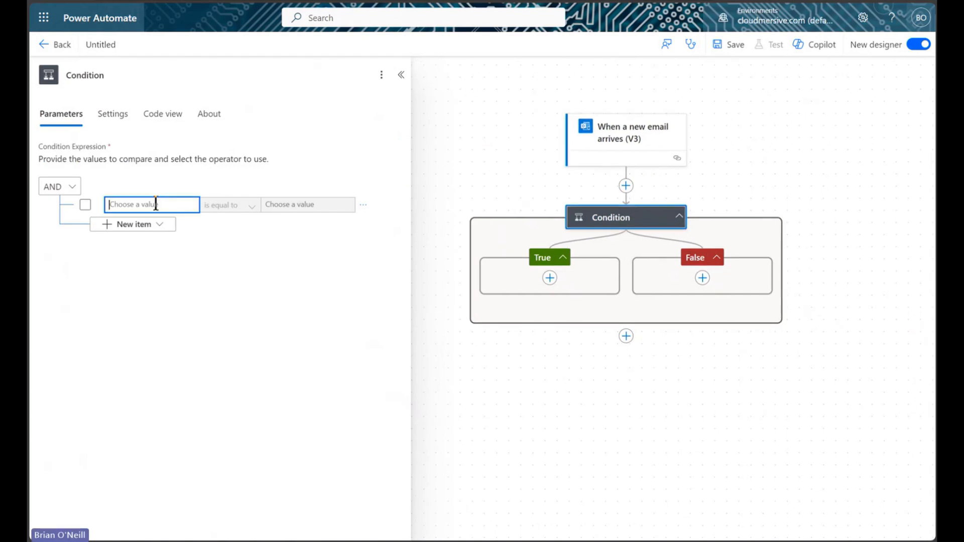
{"action": "left_click", "coordinate": [99, 197]}
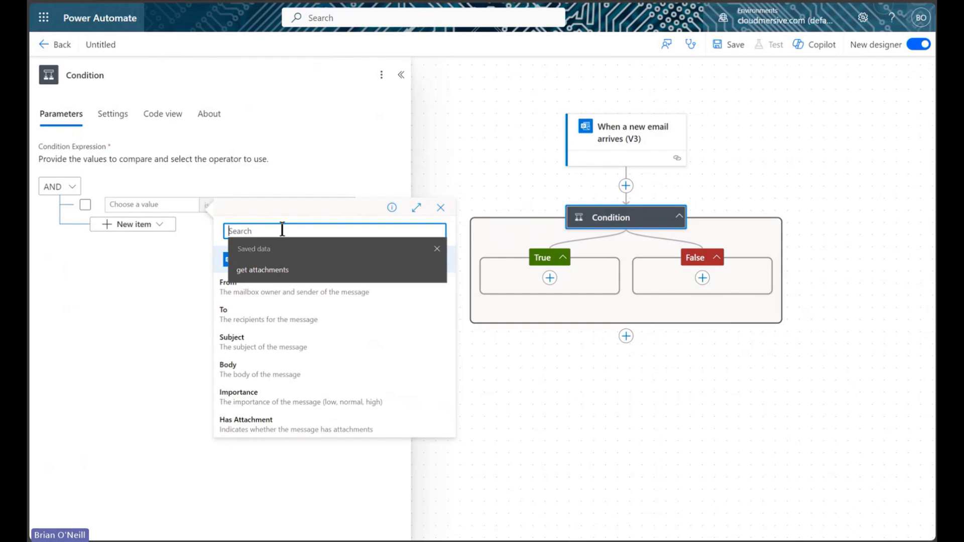
{"action": "type", "text": "attach"}
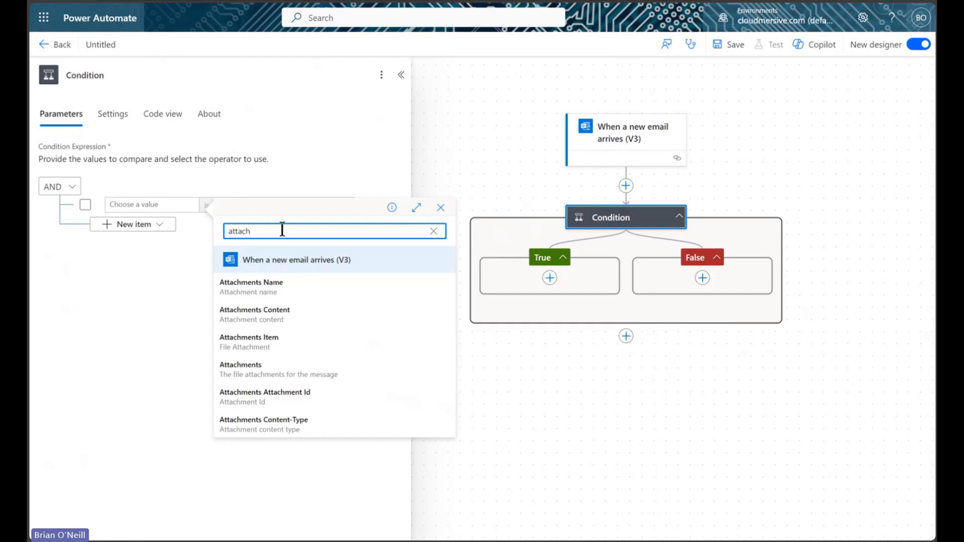
{"action": "left_click", "coordinate": [290, 284]}
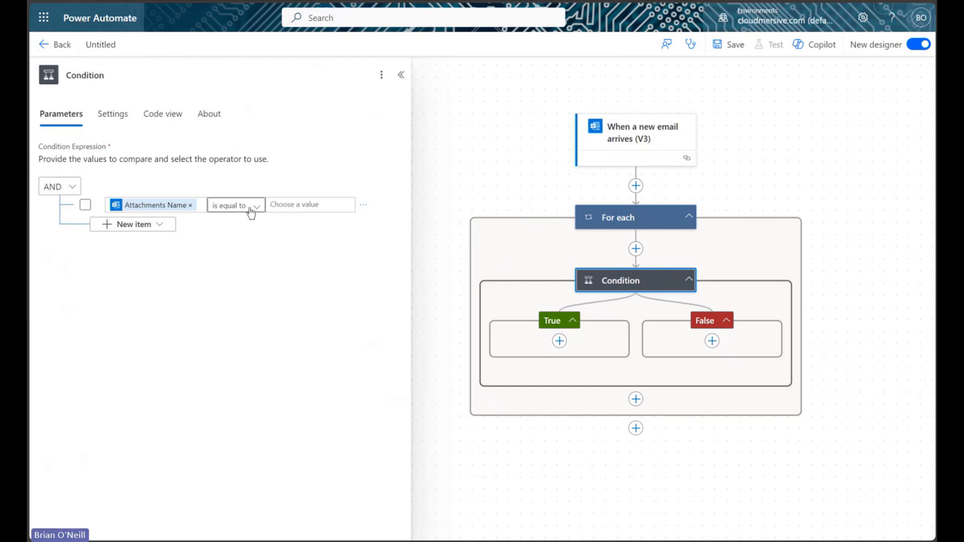
{"action": "left_click", "coordinate": [250, 207]}
{"action": "left_click", "coordinate": [245, 225]}
{"action": "left_click", "coordinate": [295, 205]}
{"action": "type", "text": ".xlsx"}
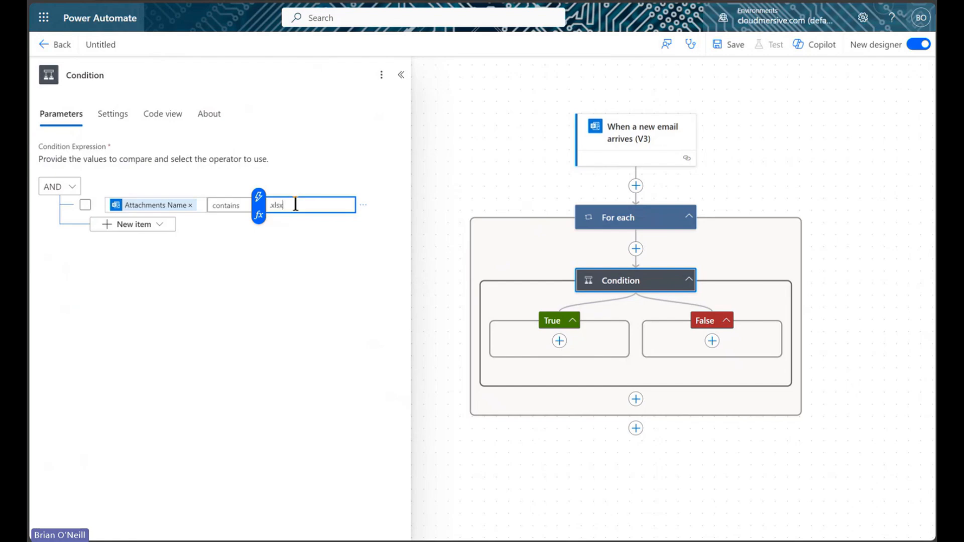
{"action": "left_click", "coordinate": [336, 239]}
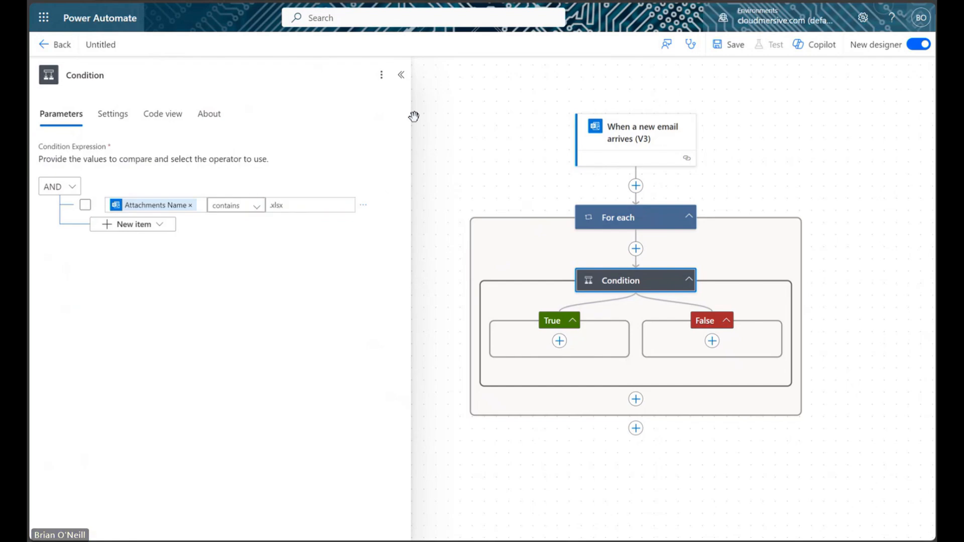
{"action": "left_click", "coordinate": [402, 76]}
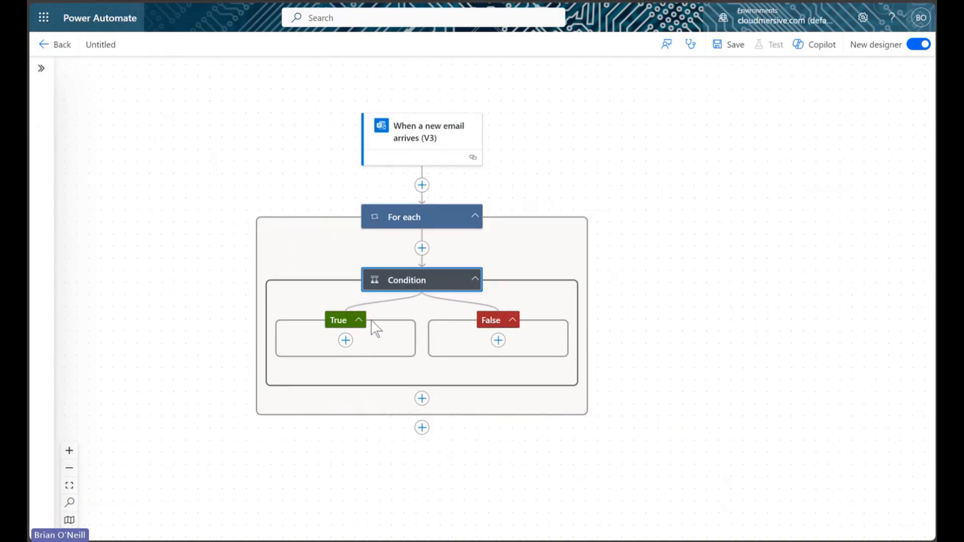
Add the SharePoint "Get file metadata" action to the condition's True branch
{"action": "left_click", "coordinate": [345, 340]}
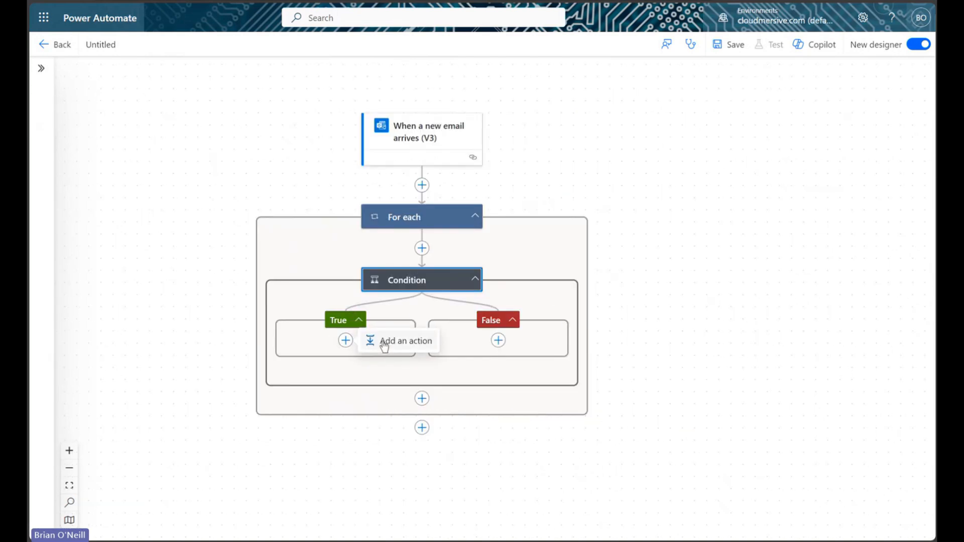
{"action": "left_click", "coordinate": [384, 343]}
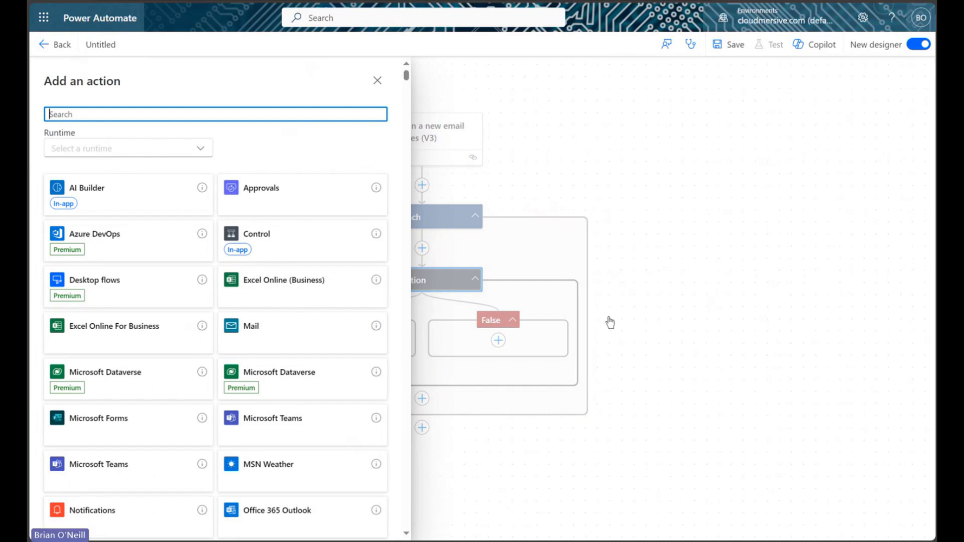
{"action": "type", "text": "Get file metadata"}
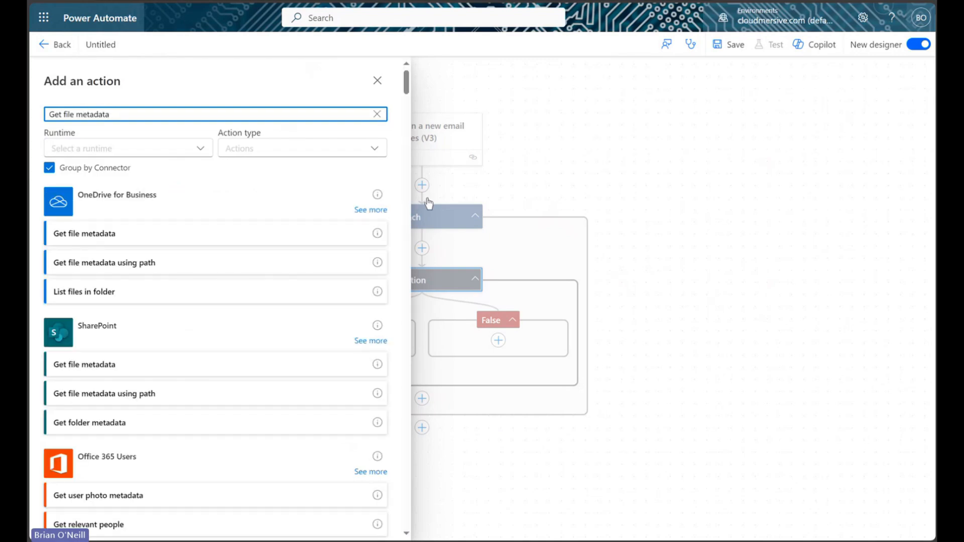
{"action": "left_click", "coordinate": [176, 366]}
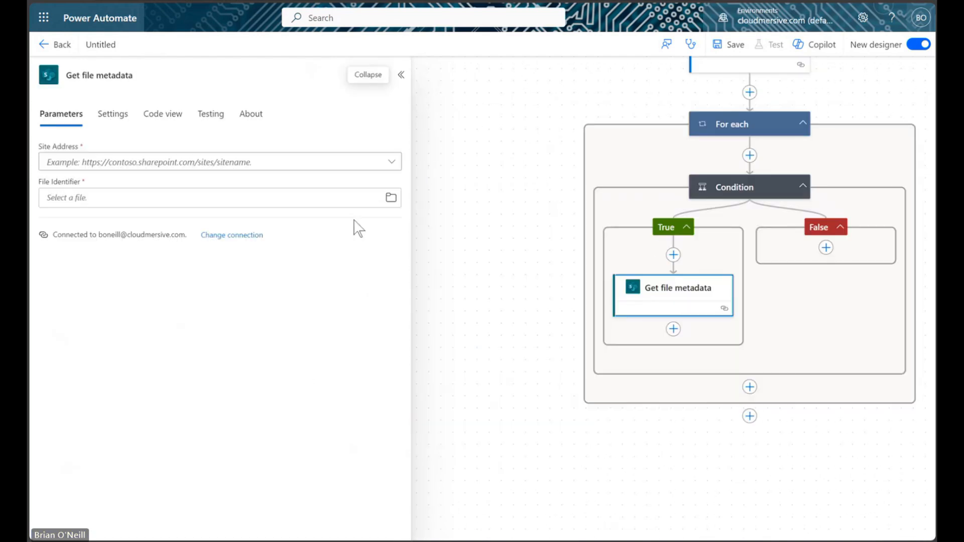
Set Get file metadata's site address to TestTeam and its file to /Shared Documents/Excel File Folder/Company Expenses.xlsx
{"action": "left_click", "coordinate": [387, 162]}
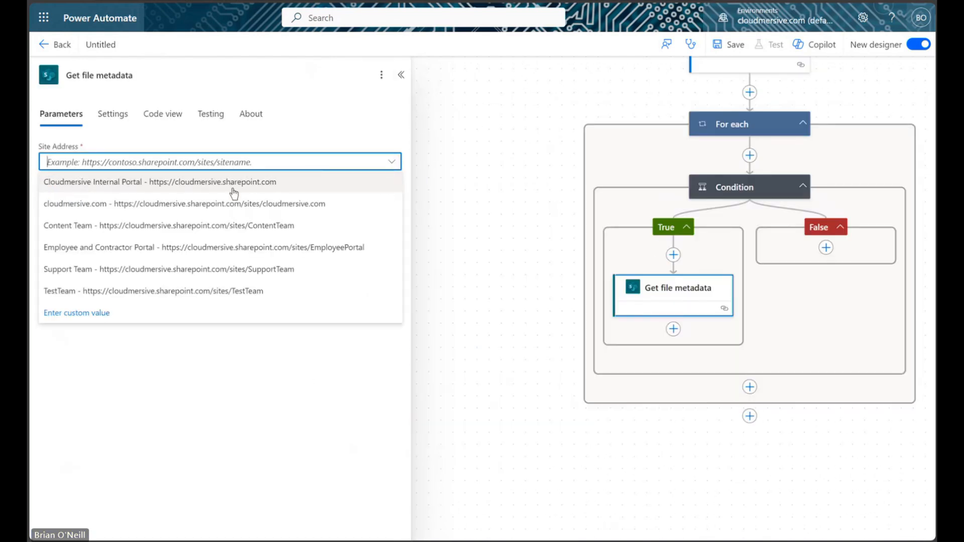
{"action": "left_click", "coordinate": [179, 292]}
{"action": "left_click", "coordinate": [390, 198]}
{"action": "left_click", "coordinate": [365, 219]}
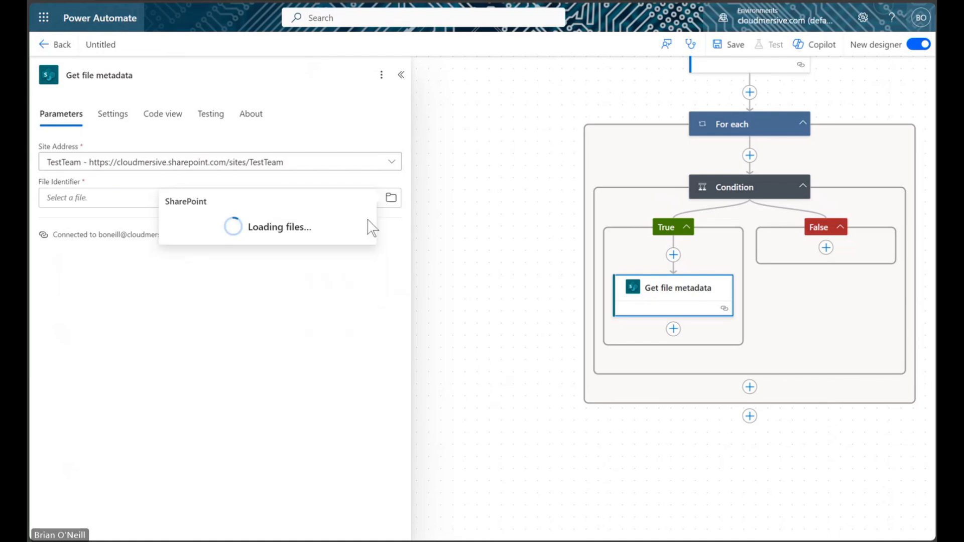
{"action": "left_click", "coordinate": [291, 226]}
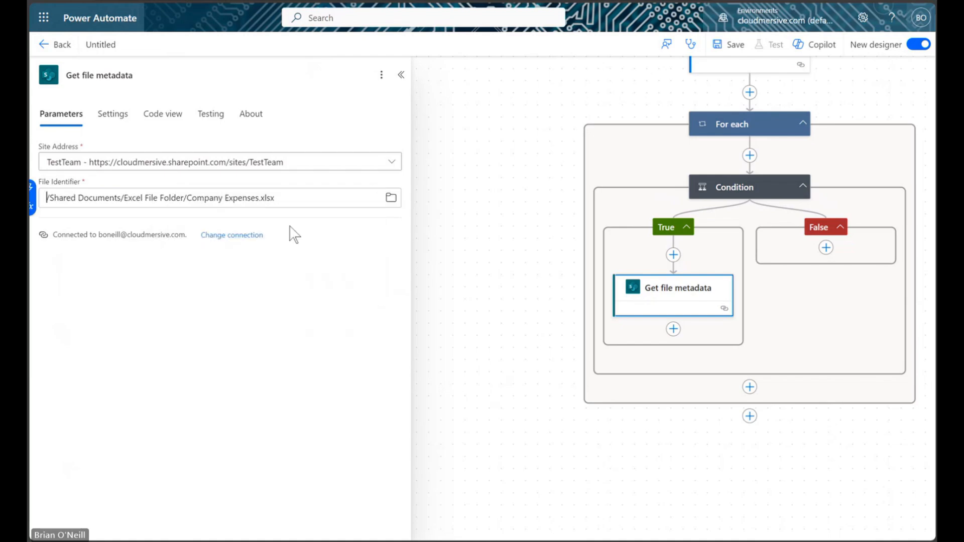
{"action": "left_click", "coordinate": [401, 75]}
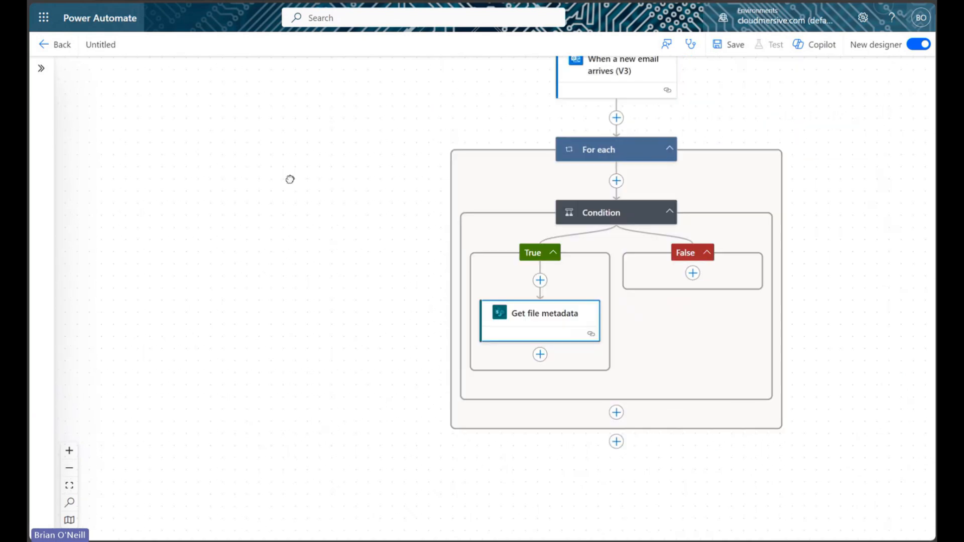
Add the SharePoint "Get file content" action after Get file metadata in the True branch
{"action": "left_click", "coordinate": [449, 368]}
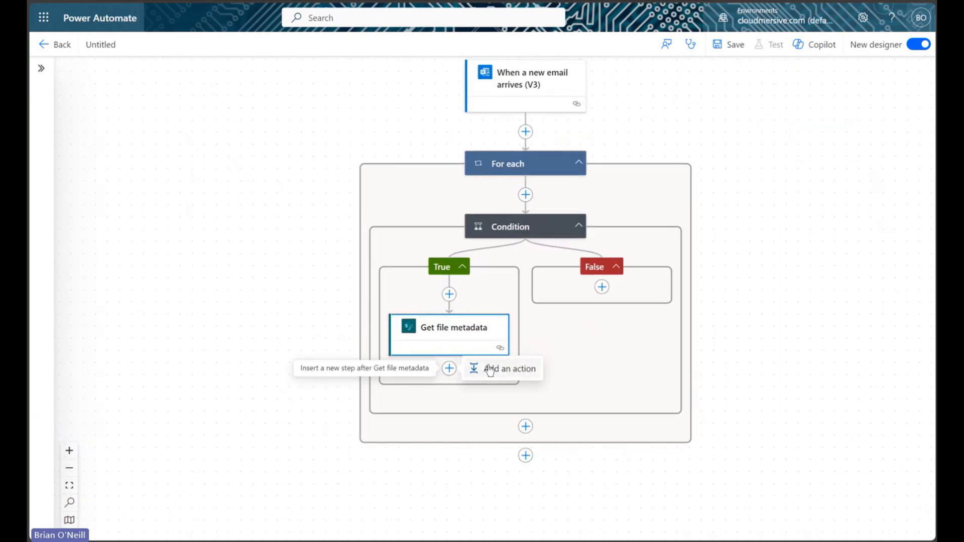
{"action": "left_click", "coordinate": [502, 369]}
{"action": "type", "text": "gt file content"}
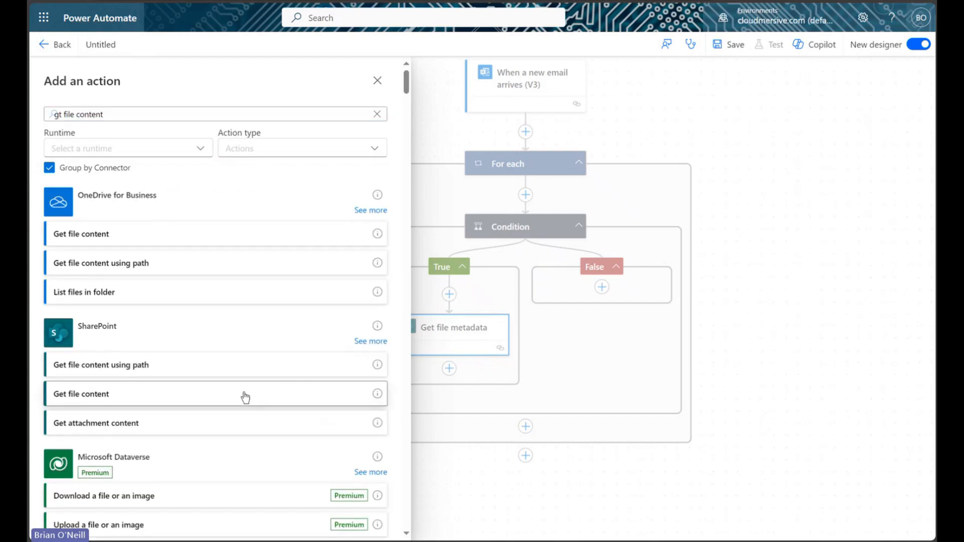
{"action": "left_click", "coordinate": [243, 394]}
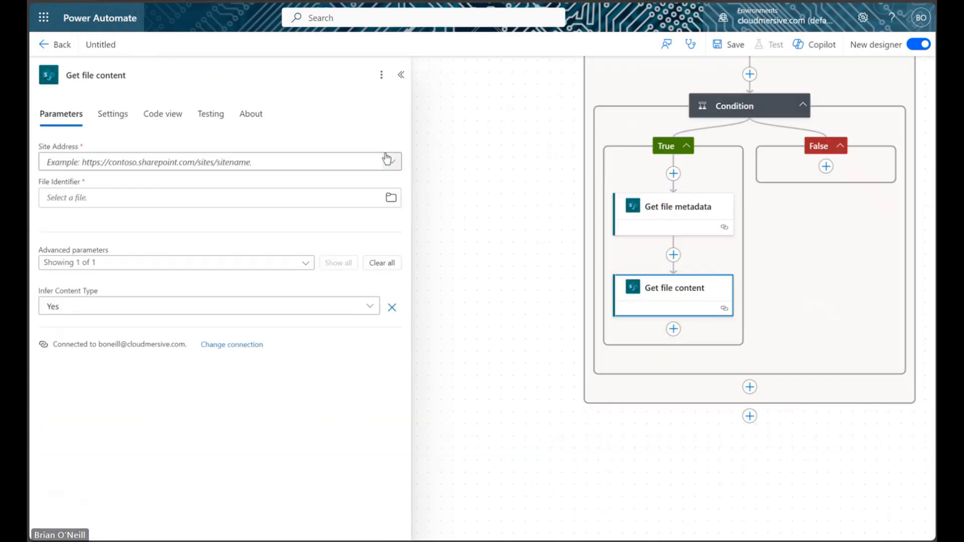
Set Get file content's site address to TestTeam and its file identifier to body/Id from Get file metadata
{"action": "left_click", "coordinate": [385, 161]}
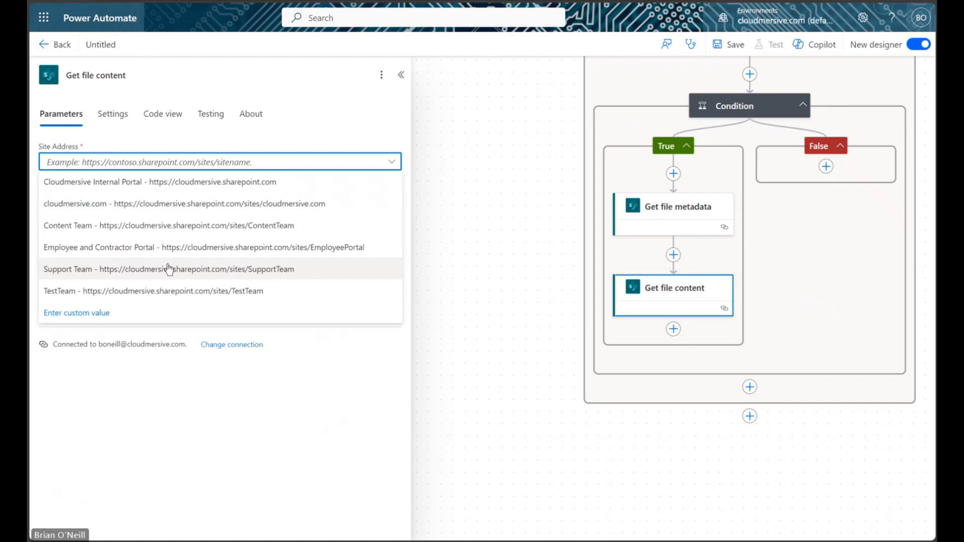
{"action": "left_click", "coordinate": [161, 292]}
{"action": "left_click", "coordinate": [76, 195]}
{"action": "left_click", "coordinate": [33, 191]}
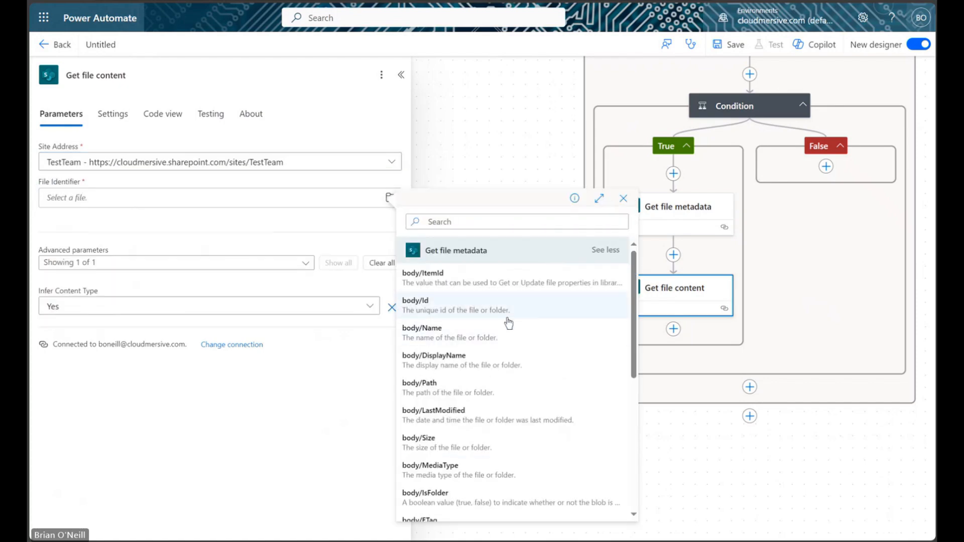
{"action": "left_click", "coordinate": [494, 311]}
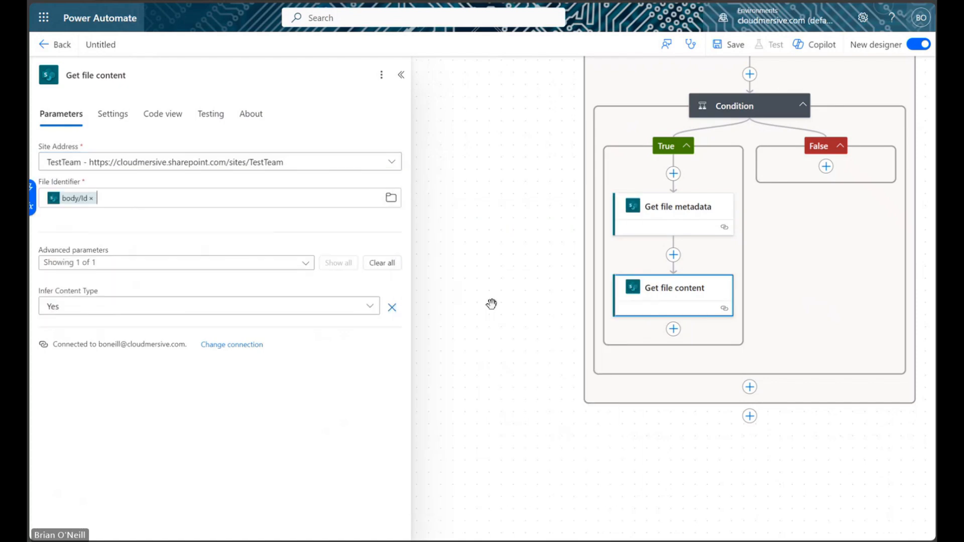
{"action": "left_click", "coordinate": [404, 79]}
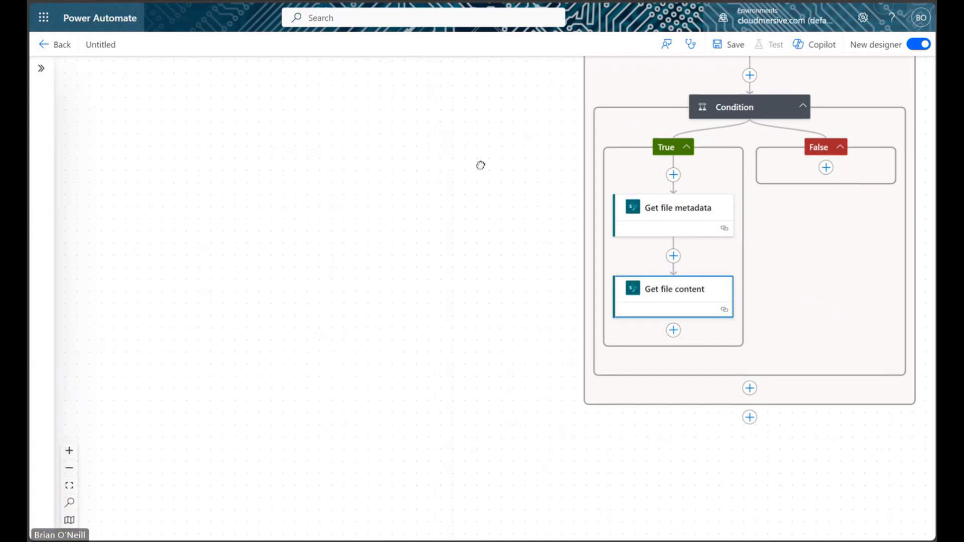
Add the Cloudmersive Document Conversion action "Merge Two Excel XLSX Together" after Get file content
{"action": "left_click_drag", "start_coordinate": [480, 164], "coordinate": [226, 243]}
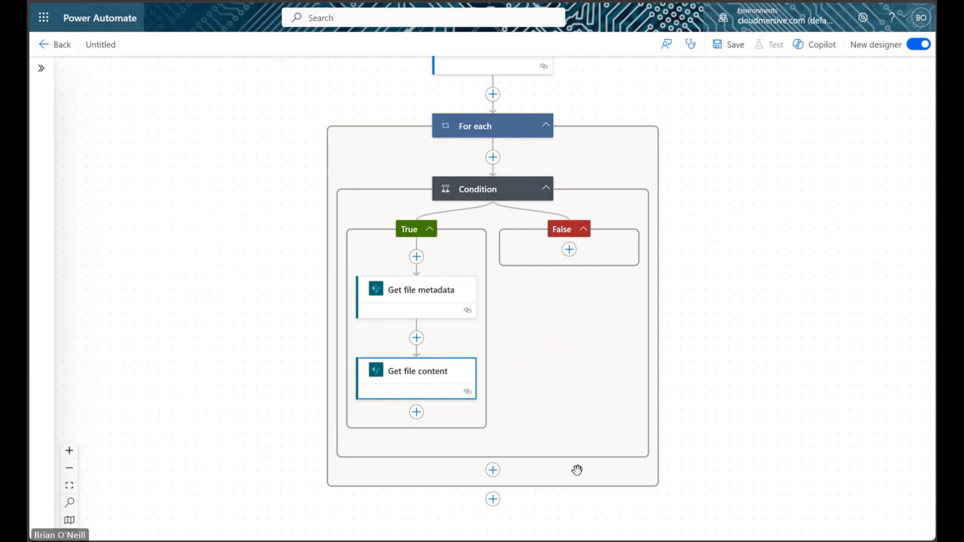
{"action": "left_click", "coordinate": [417, 412]}
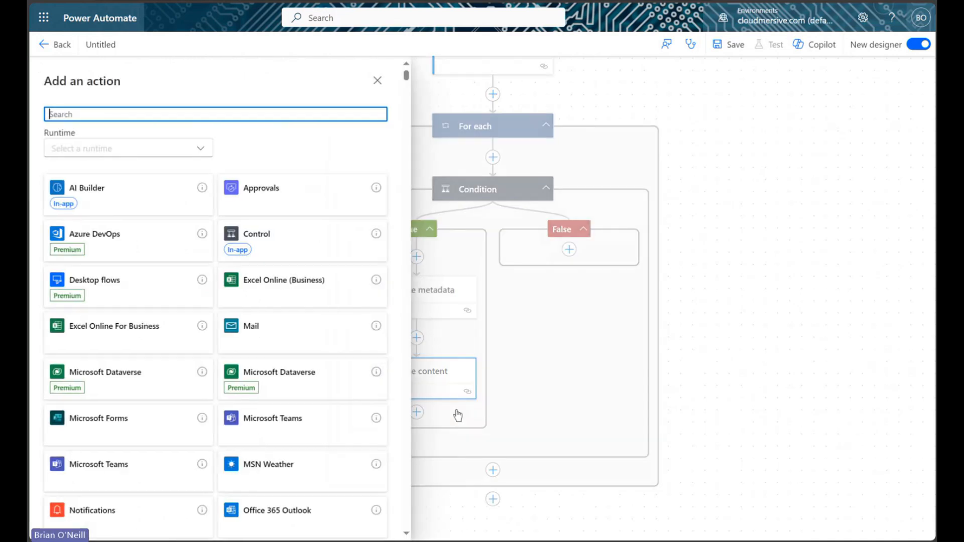
{"action": "type", "text": "cloudmersive"}
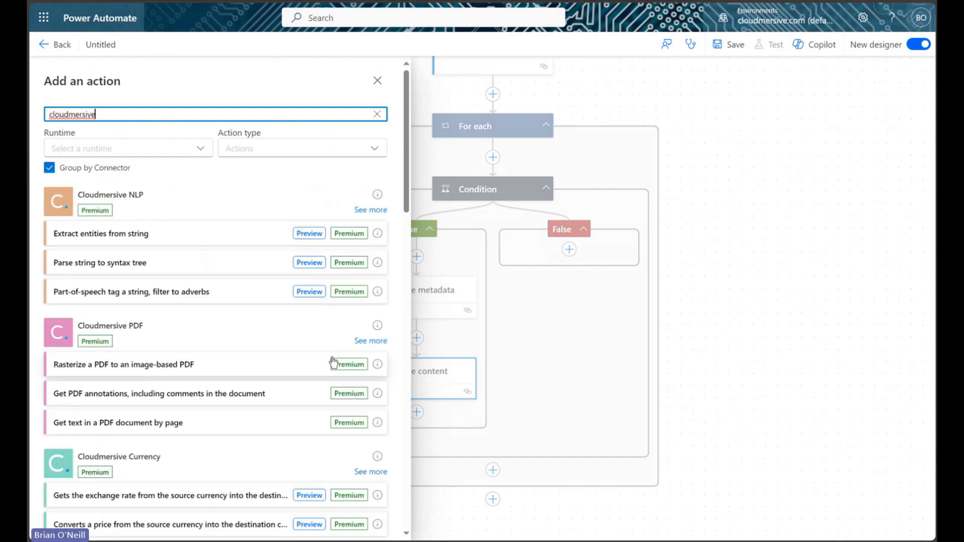
{"action": "scroll", "coordinate": [230, 341], "scroll_direction": "down", "scroll_amount": 8}
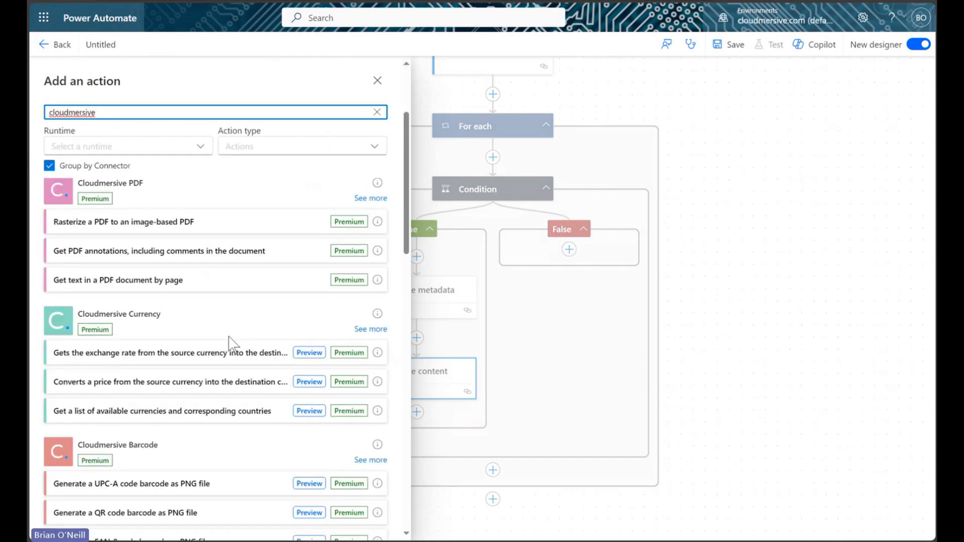
{"action": "scroll", "coordinate": [229, 340], "scroll_direction": "down", "scroll_amount": 4}
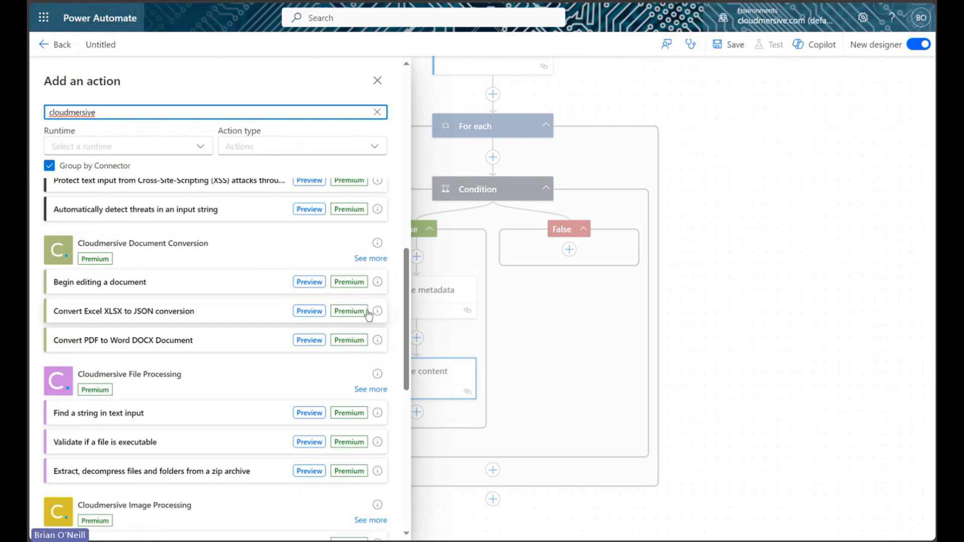
{"action": "left_click", "coordinate": [372, 259]}
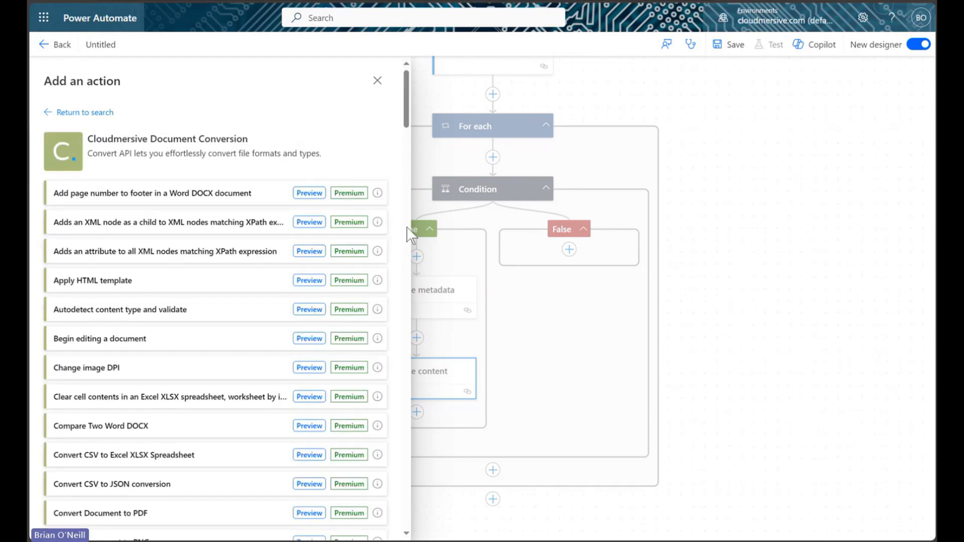
{"action": "key", "text": "ctrl+f"}
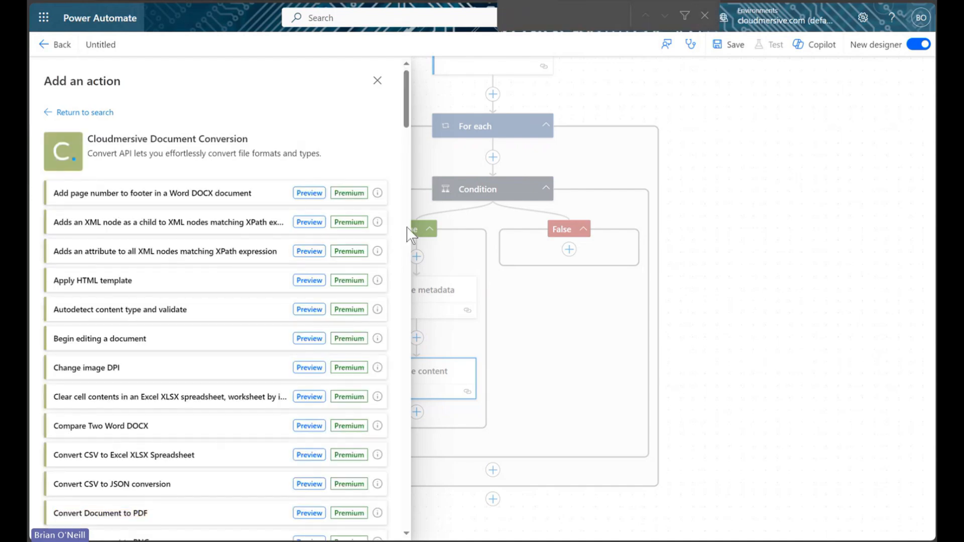
{"action": "type", "text": "merge two excel"}
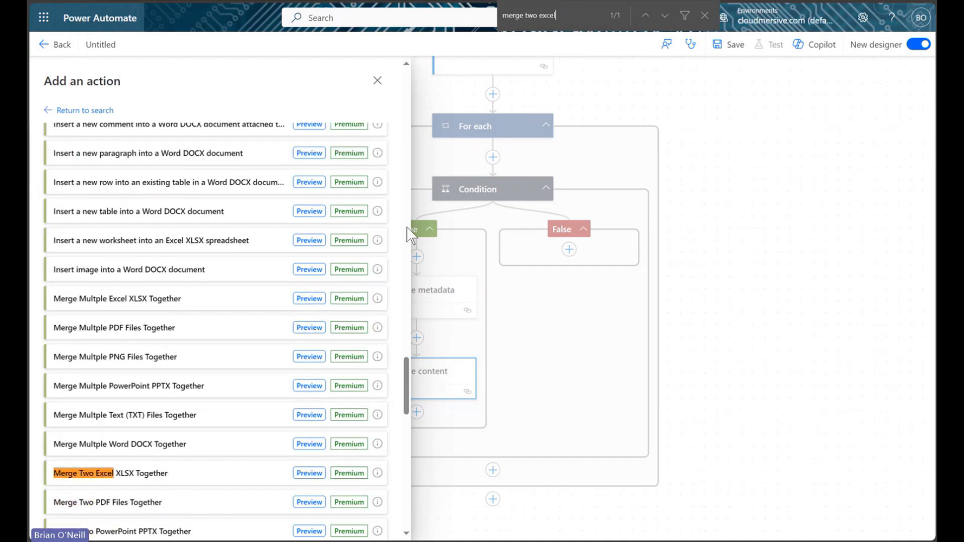
{"action": "scroll", "coordinate": [241, 316], "scroll_direction": "down", "scroll_amount": 5}
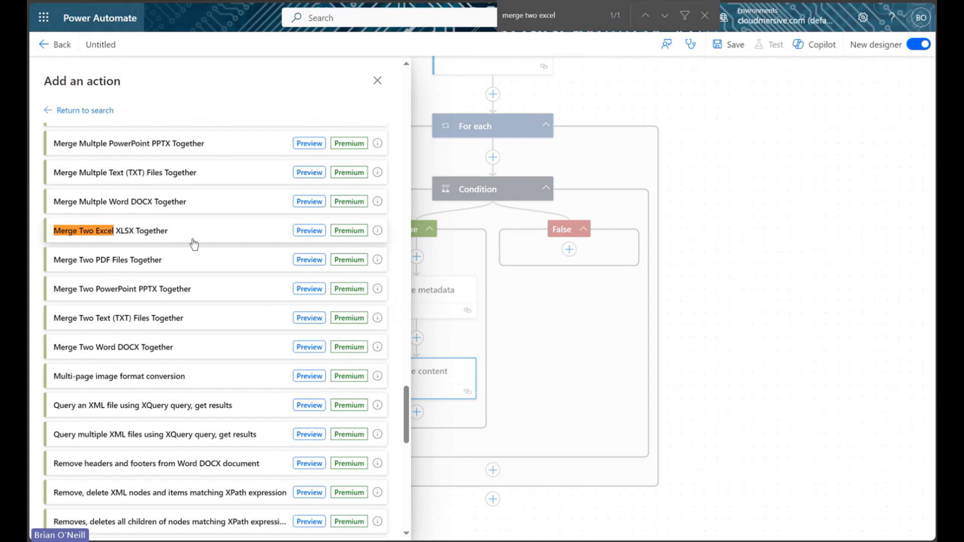
{"action": "scroll", "coordinate": [193, 245], "scroll_direction": "up", "scroll_amount": 1}
{"action": "scroll", "coordinate": [194, 244], "scroll_direction": "up", "scroll_amount": 1}
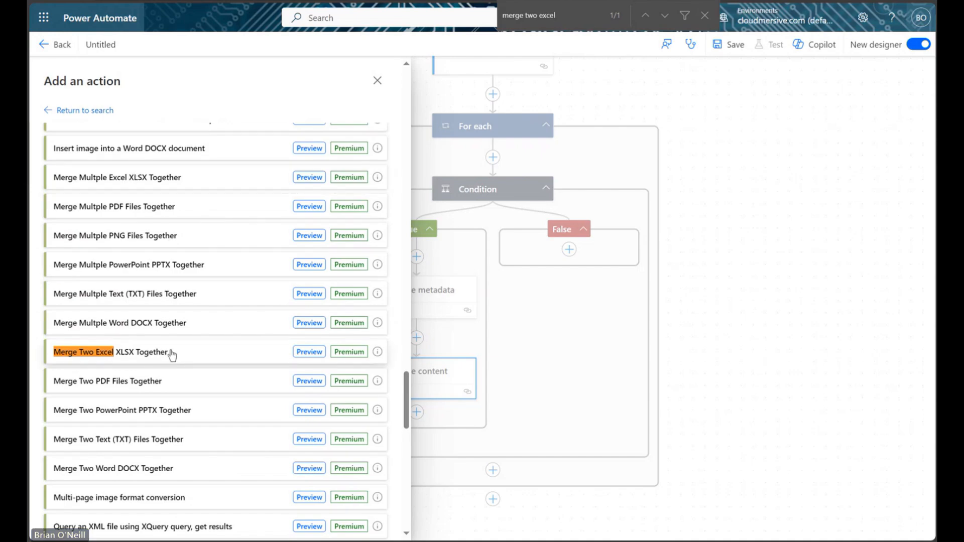
{"action": "left_click", "coordinate": [186, 357]}
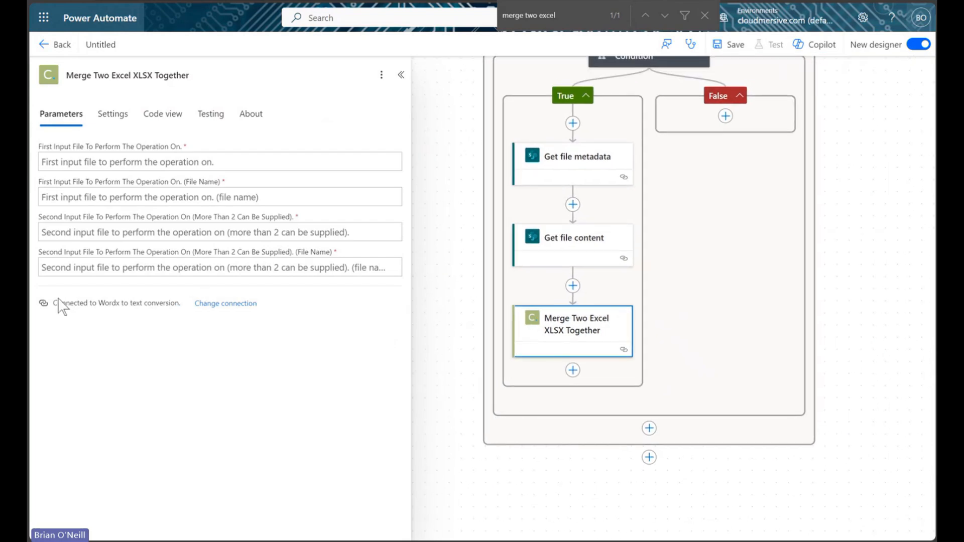
Switch the merge action to the Document Conversion connection and set its first input file to File Content, named by body/DisplayName
{"action": "left_click", "coordinate": [239, 302]}
{"action": "left_click", "coordinate": [221, 222]}
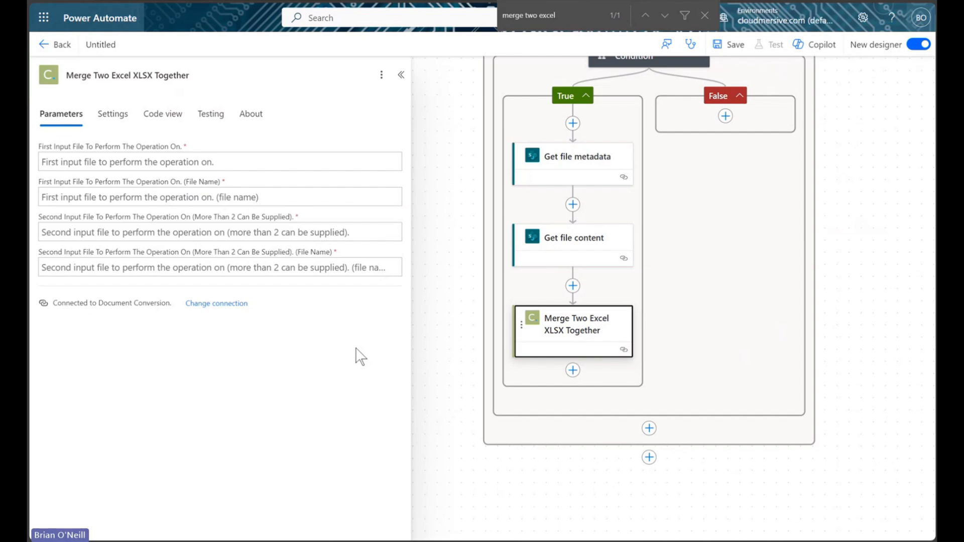
{"action": "left_click", "coordinate": [200, 161]}
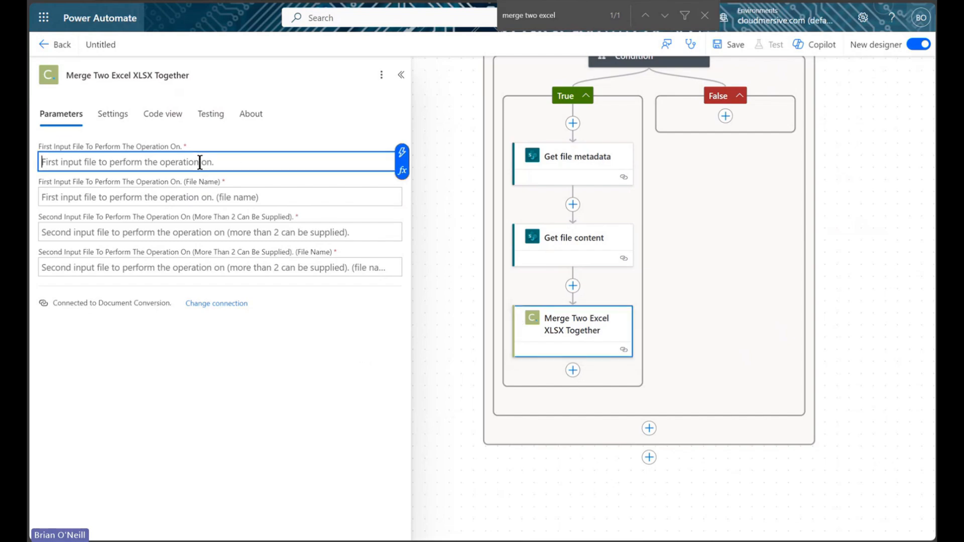
{"action": "left_click", "coordinate": [403, 152]}
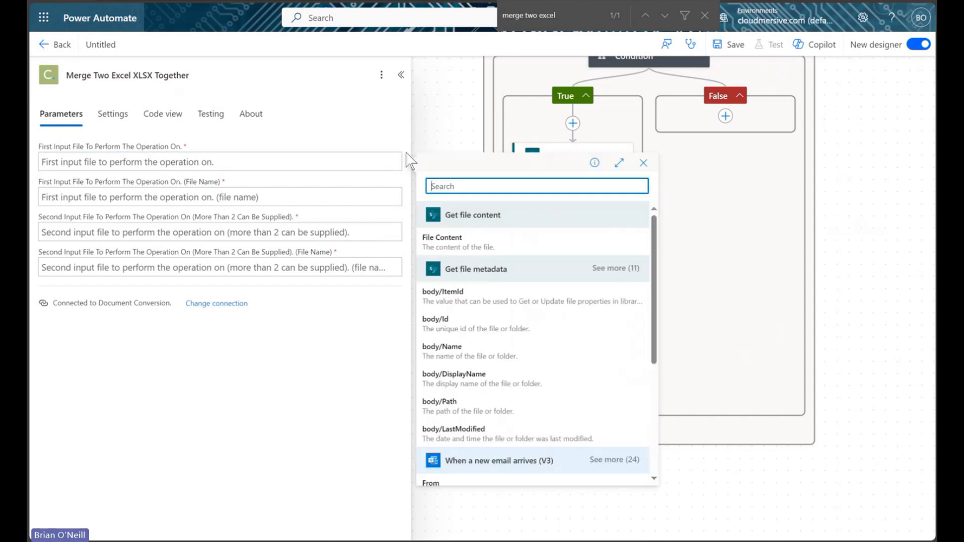
{"action": "left_click", "coordinate": [504, 245]}
{"action": "left_click", "coordinate": [284, 196]}
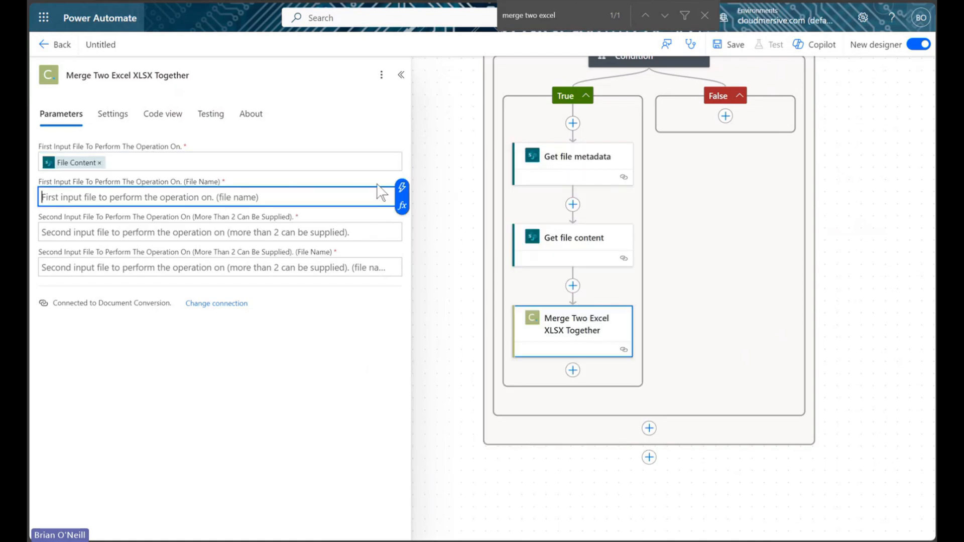
{"action": "left_click", "coordinate": [400, 188]}
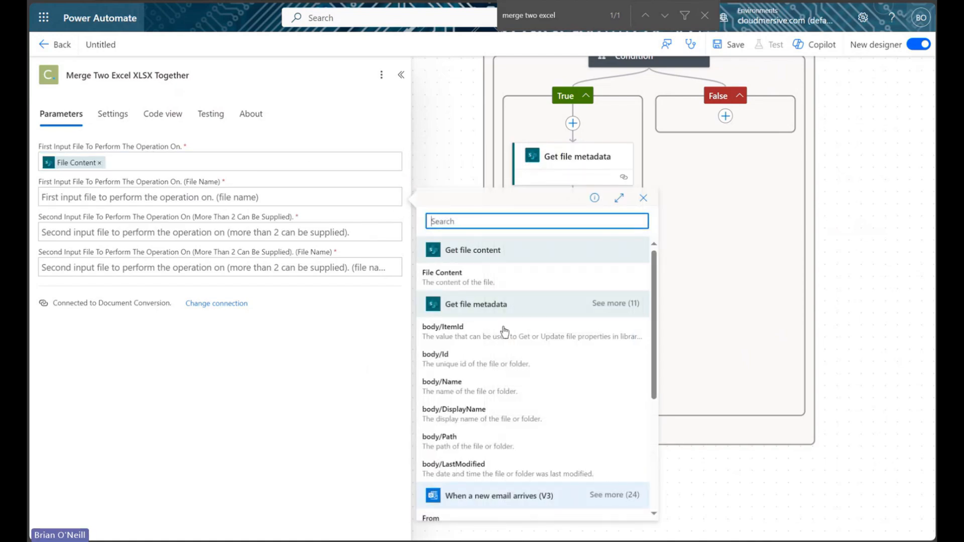
{"action": "left_click", "coordinate": [531, 417]}
Set the merge action's second input file to the email trigger's Attachments Content and its file name to Attachments Name
{"action": "left_click", "coordinate": [243, 227]}
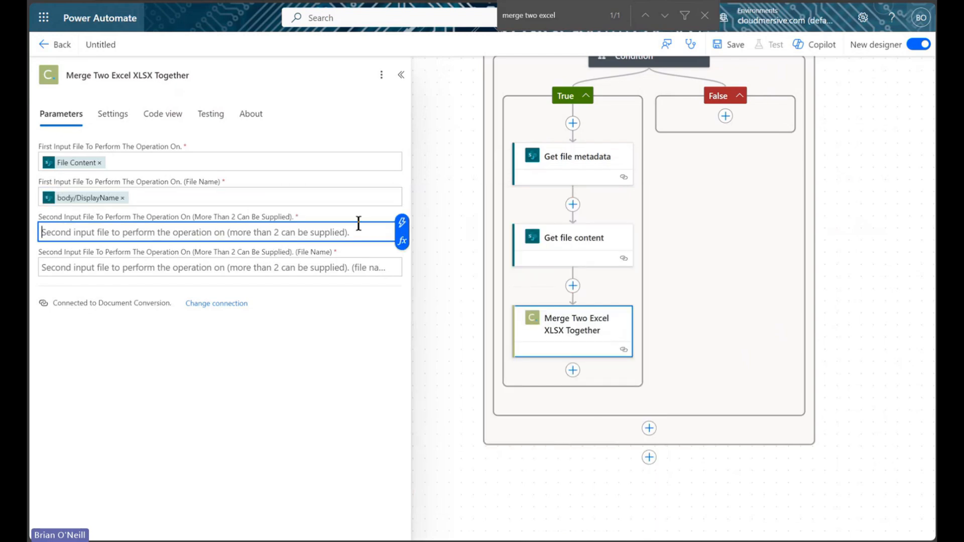
{"action": "left_click", "coordinate": [400, 224]}
{"action": "scroll", "coordinate": [602, 352], "scroll_direction": "down", "scroll_amount": 4}
{"action": "left_click", "coordinate": [613, 308]}
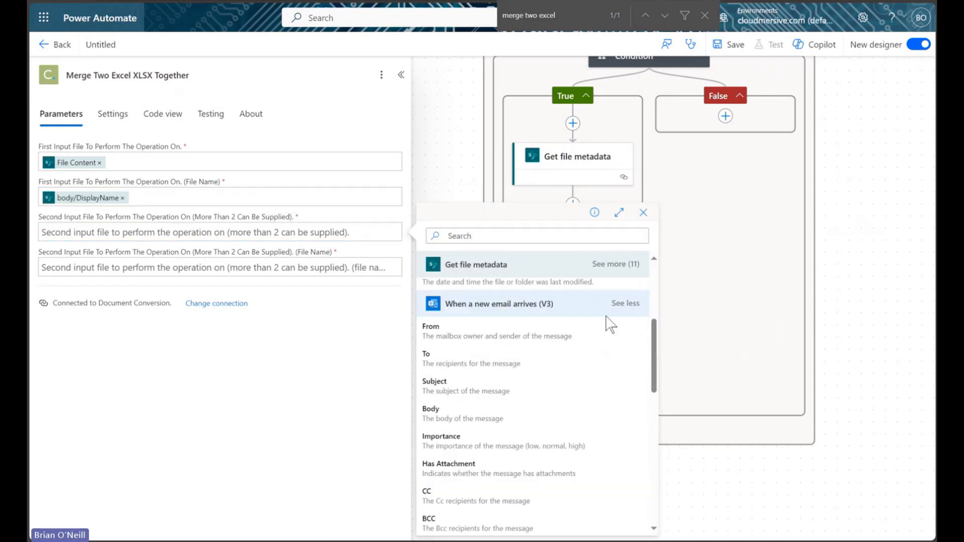
{"action": "scroll", "coordinate": [609, 323], "scroll_direction": "down", "scroll_amount": 5}
{"action": "left_click", "coordinate": [529, 366]}
{"action": "left_click", "coordinate": [296, 261]}
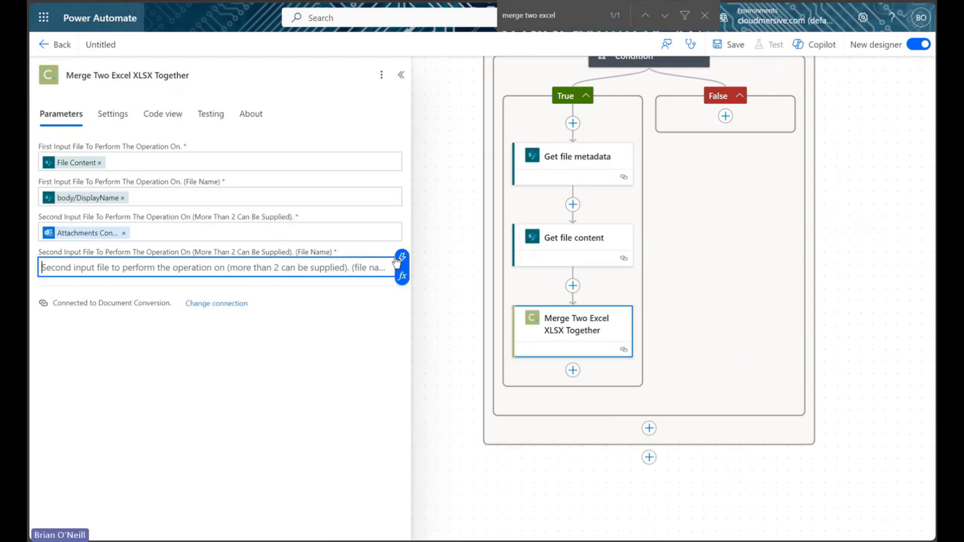
{"action": "left_click", "coordinate": [401, 259]}
{"action": "scroll", "coordinate": [524, 351], "scroll_direction": "down", "scroll_amount": 5}
{"action": "left_click", "coordinate": [508, 298]}
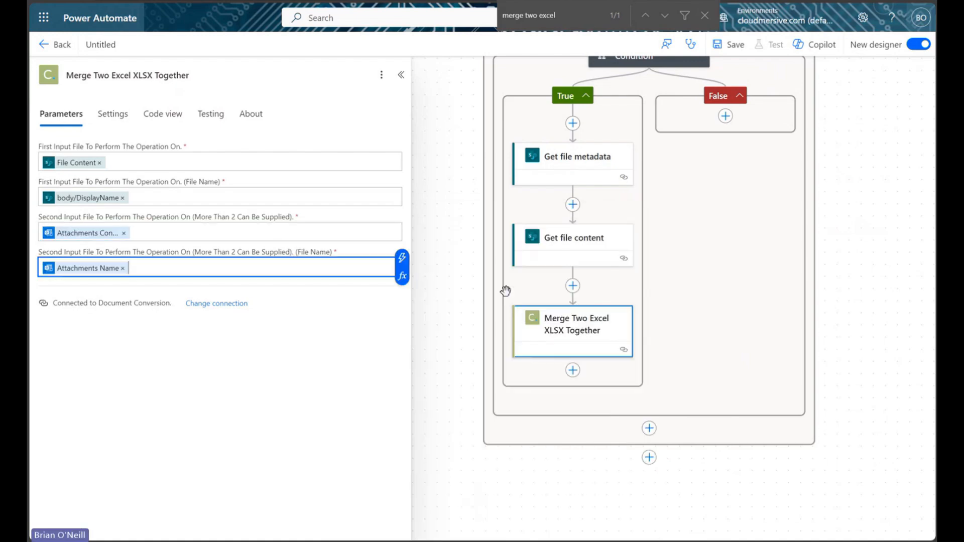
{"action": "left_click", "coordinate": [401, 75]}
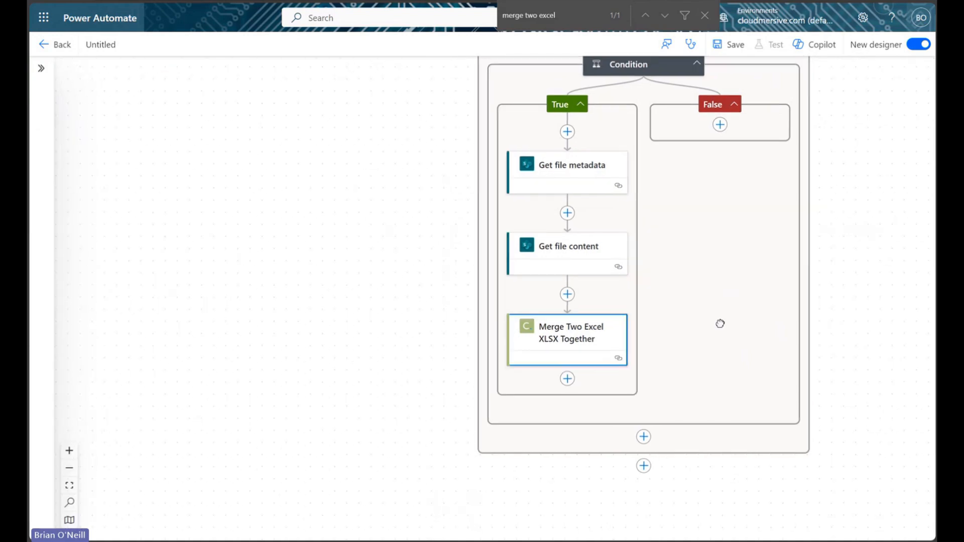
Add the SharePoint "Create file" action after Merge Two Excel XLSX Together in the True branch
{"action": "left_click", "coordinate": [523, 372]}
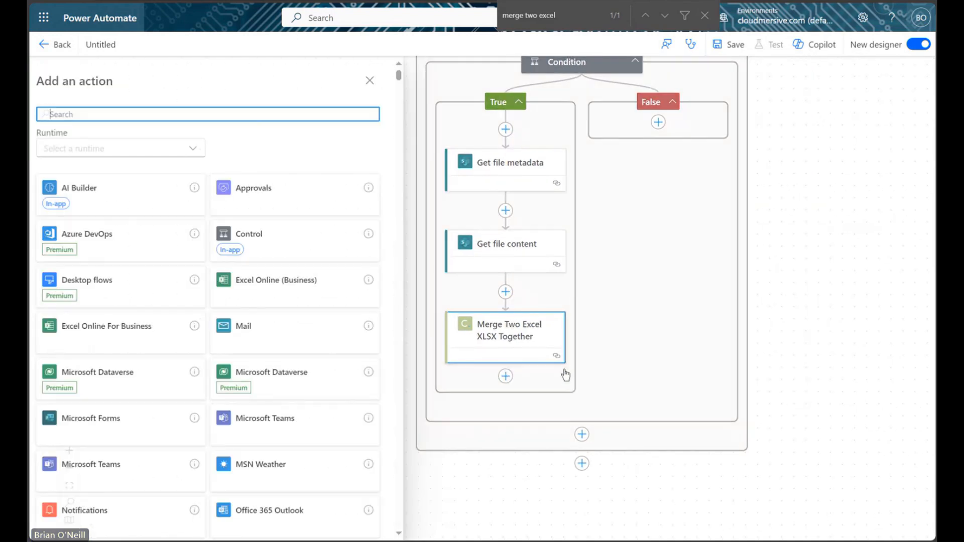
{"action": "type", "text": "create file"}
{"action": "left_click", "coordinate": [172, 377]}
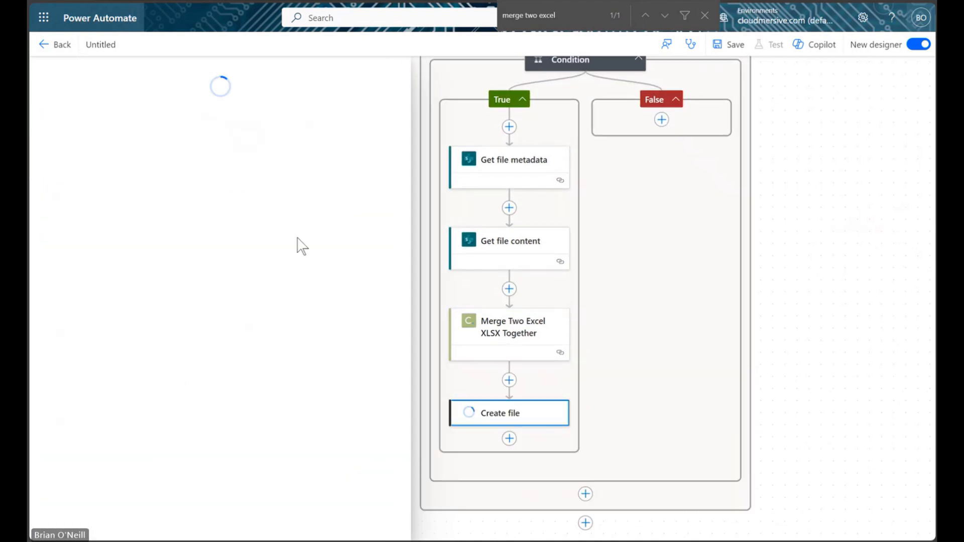
Set Create file's site address to TestTeam and its folder path to /Shared Documents/Excel File Folder
{"action": "left_click", "coordinate": [383, 163]}
{"action": "left_click", "coordinate": [150, 290]}
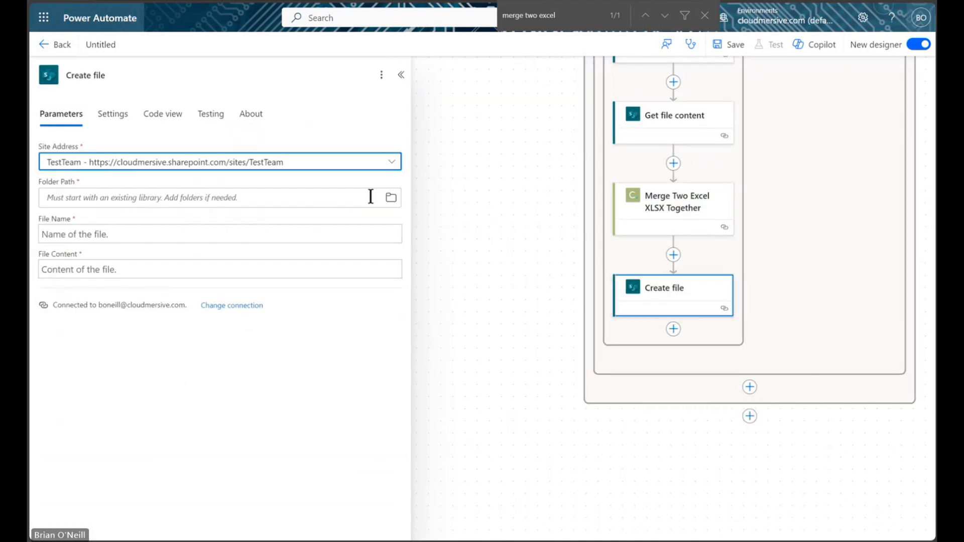
{"action": "left_click", "coordinate": [391, 197]}
{"action": "left_click", "coordinate": [294, 227]}
Set Create file's file name to a slice expression on Get file metadata's body/DisplayName with start index 0 and end index -5
{"action": "left_click", "coordinate": [194, 233]}
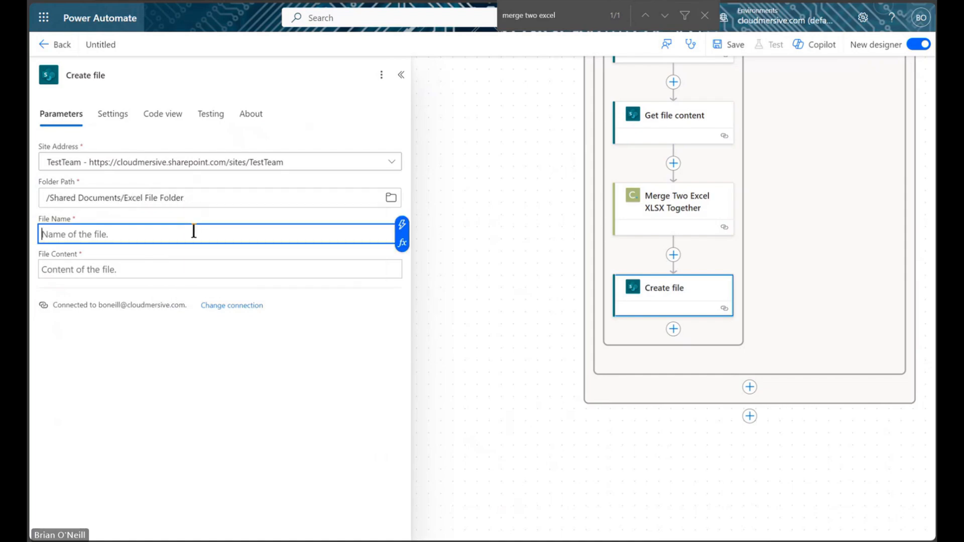
{"action": "left_click", "coordinate": [402, 249]}
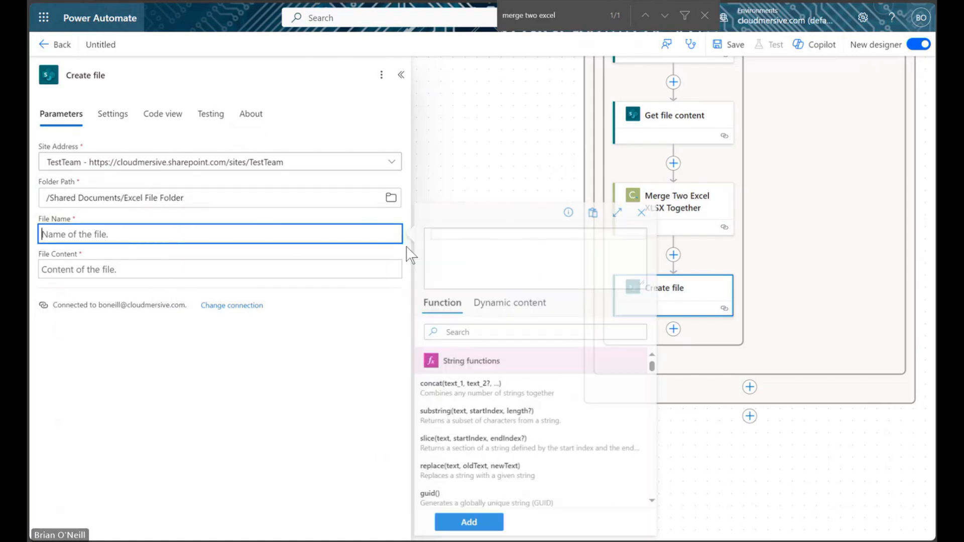
{"action": "left_click", "coordinate": [485, 331]}
{"action": "type", "text": "slice"}
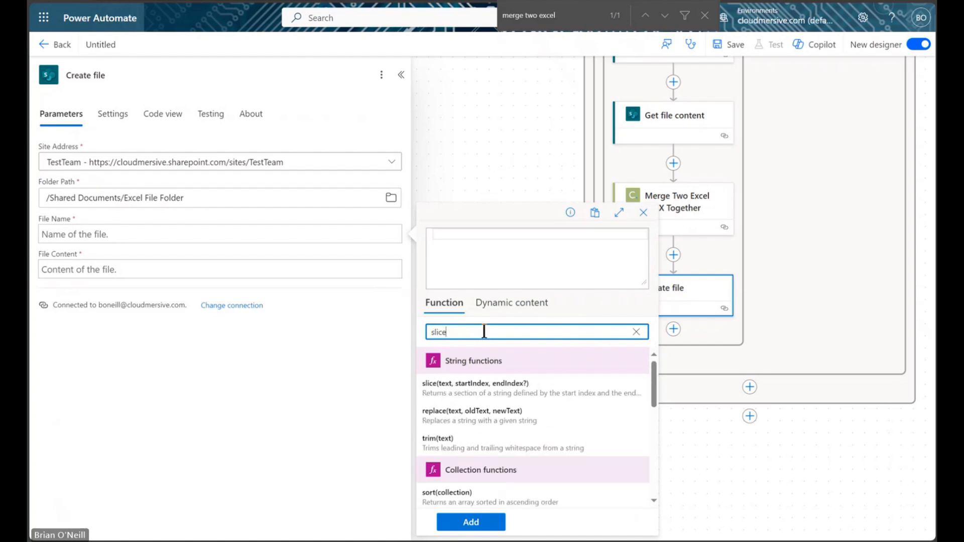
{"action": "left_click", "coordinate": [486, 389]}
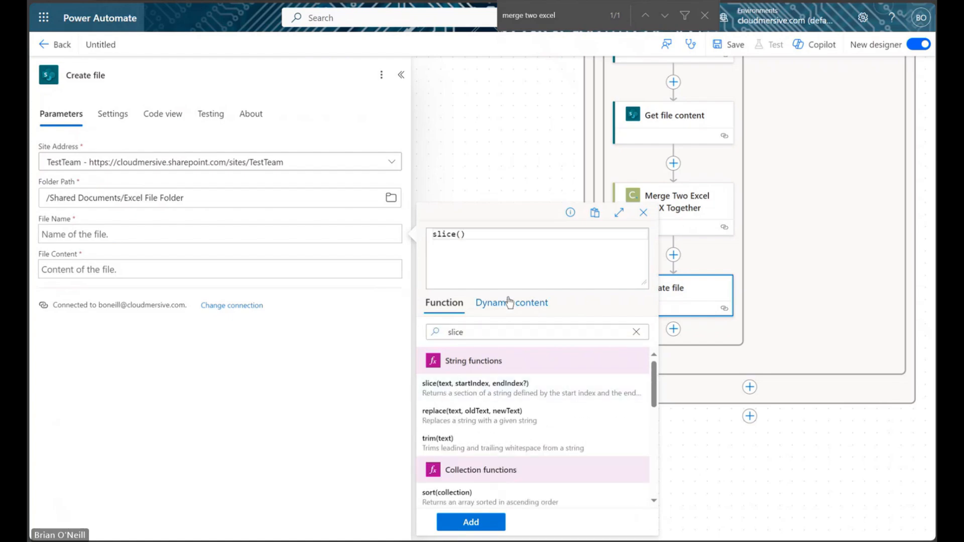
{"action": "left_click", "coordinate": [508, 303]}
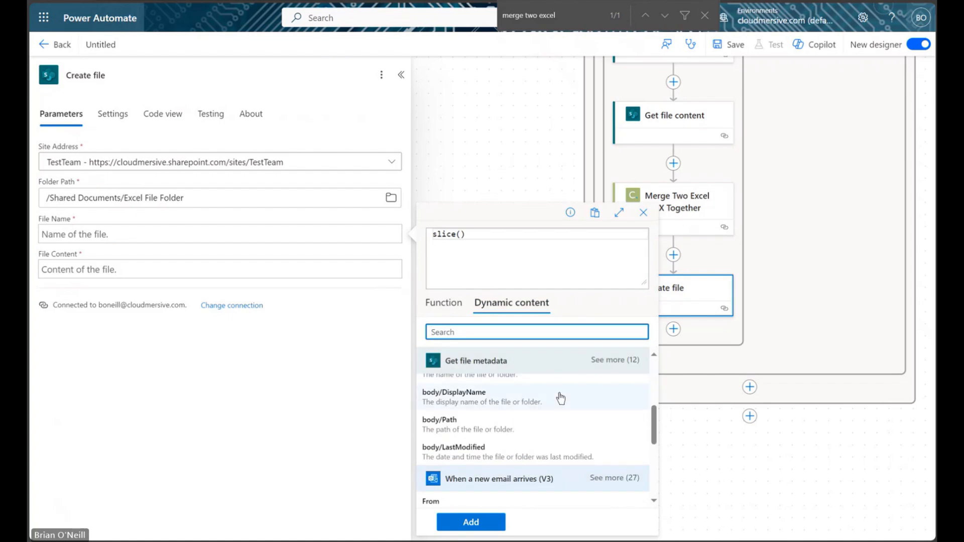
{"action": "left_click", "coordinate": [554, 401]}
{"action": "type", "text": ", "}
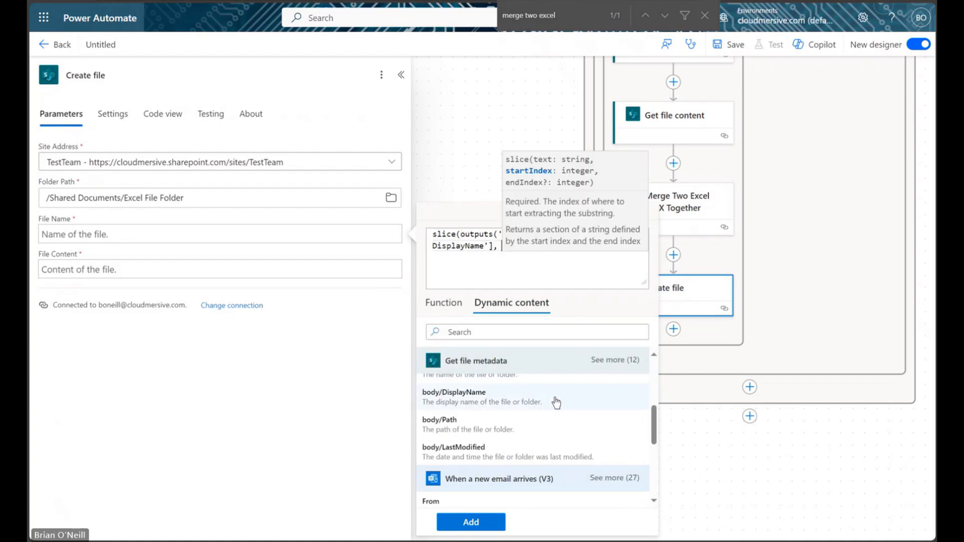
{"action": "type", "text": "0, -5"}
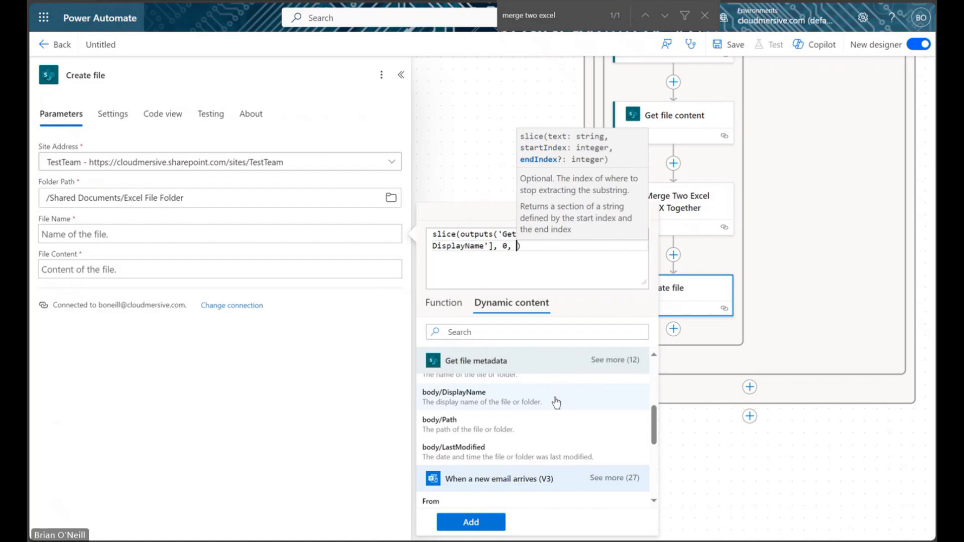
{"action": "left_click", "coordinate": [470, 522]}
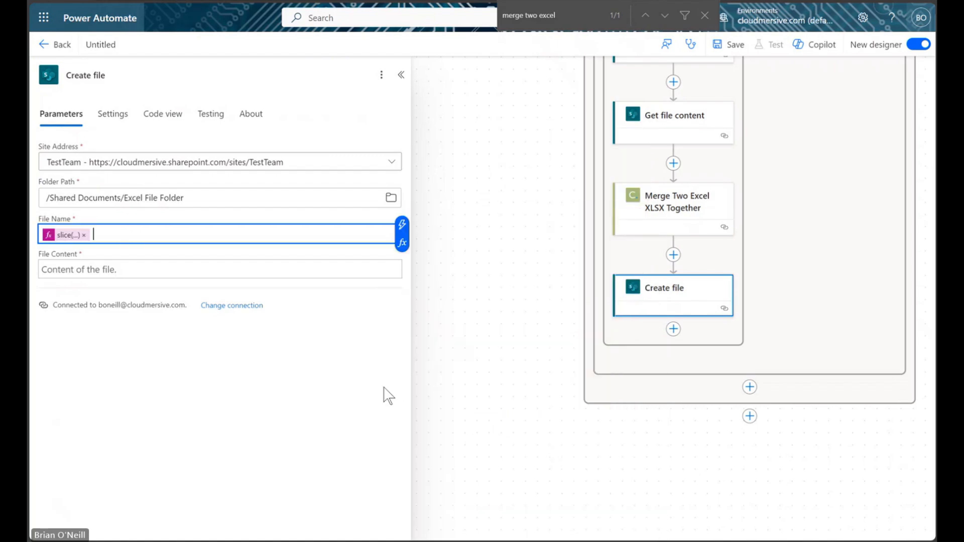
Extend Create file's file name with a "+" and the email trigger's Attachments Name after the slice expression
{"action": "left_click", "coordinate": [401, 225]}
{"action": "scroll", "coordinate": [491, 396], "scroll_direction": "down", "scroll_amount": 5}
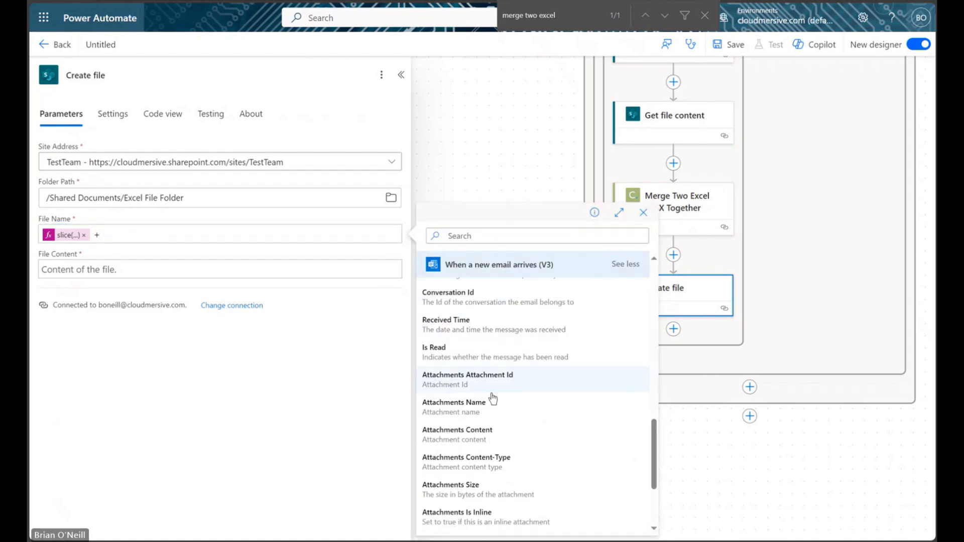
{"action": "left_click", "coordinate": [491, 405]}
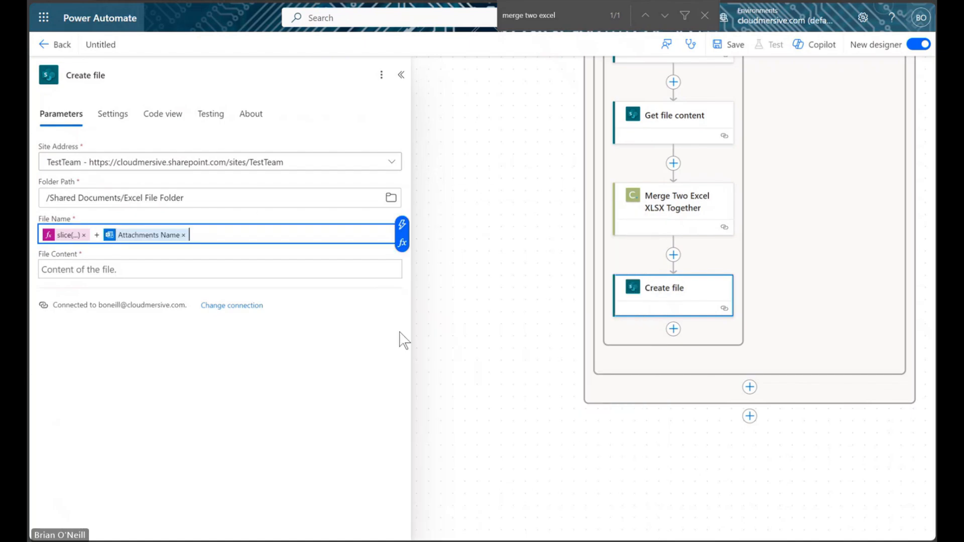
Set Create file's file content to OutputContent from Merge Two Excel XLSX Together and collapse the action's settings
{"action": "left_click", "coordinate": [260, 271]}
{"action": "left_click", "coordinate": [402, 260]}
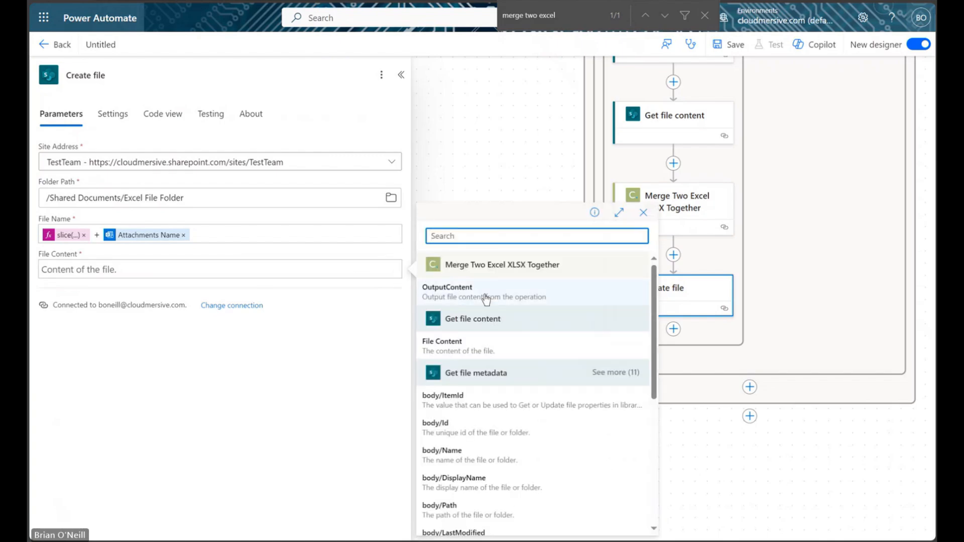
{"action": "left_click", "coordinate": [483, 298]}
{"action": "left_click", "coordinate": [392, 76]}
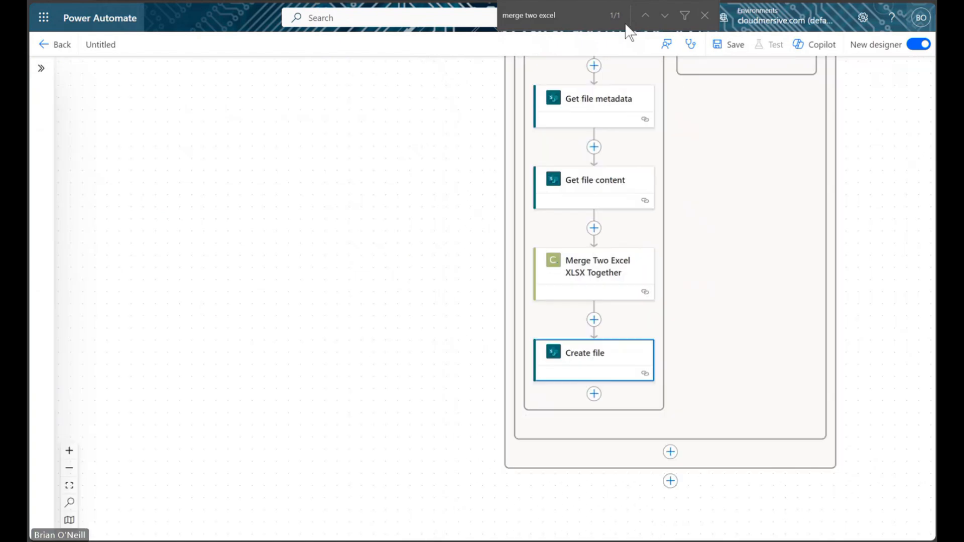
Close the page search and save the flow
{"action": "left_click", "coordinate": [705, 15]}
{"action": "left_click_drag", "start_coordinate": [897, 197], "coordinate": [691, 340]}
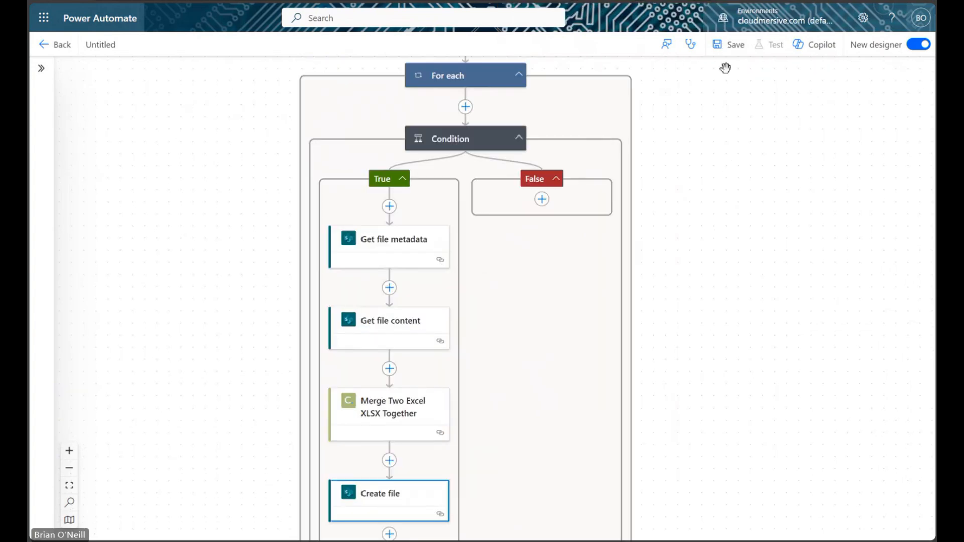
{"action": "left_click", "coordinate": [734, 44]}
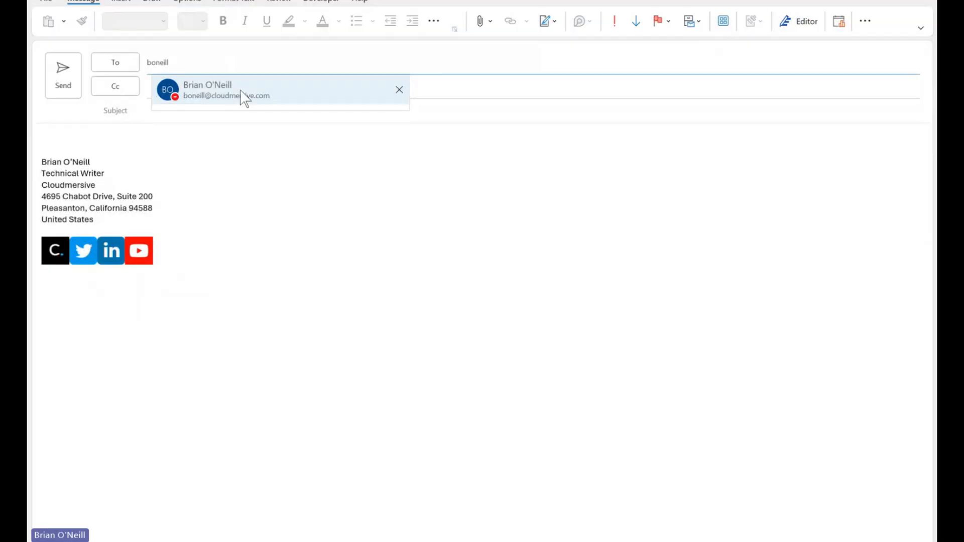
In Outlook, address the new message to the trigger mailbox and send it without a subject, with Employee Expense Report.xlsx attached
{"action": "left_click", "coordinate": [251, 96]}
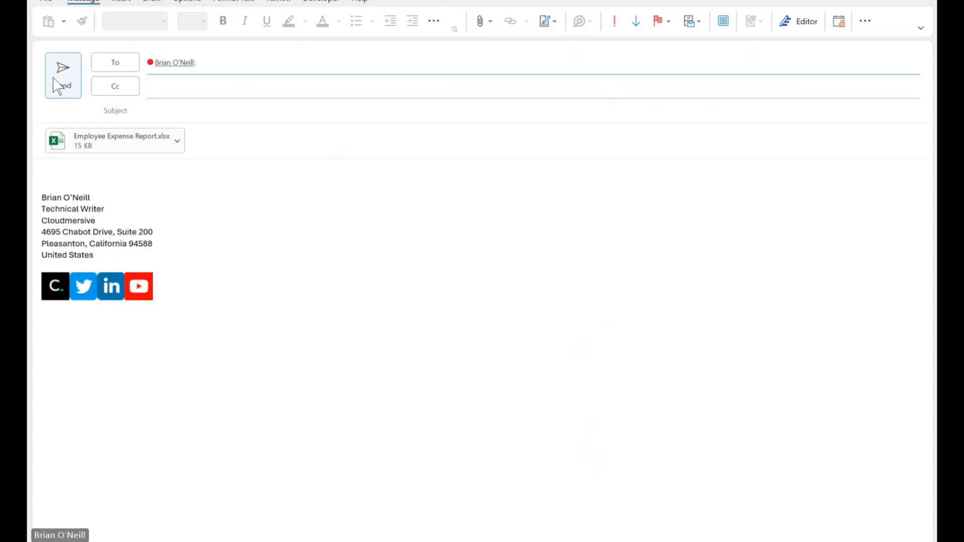
{"action": "left_click", "coordinate": [57, 86]}
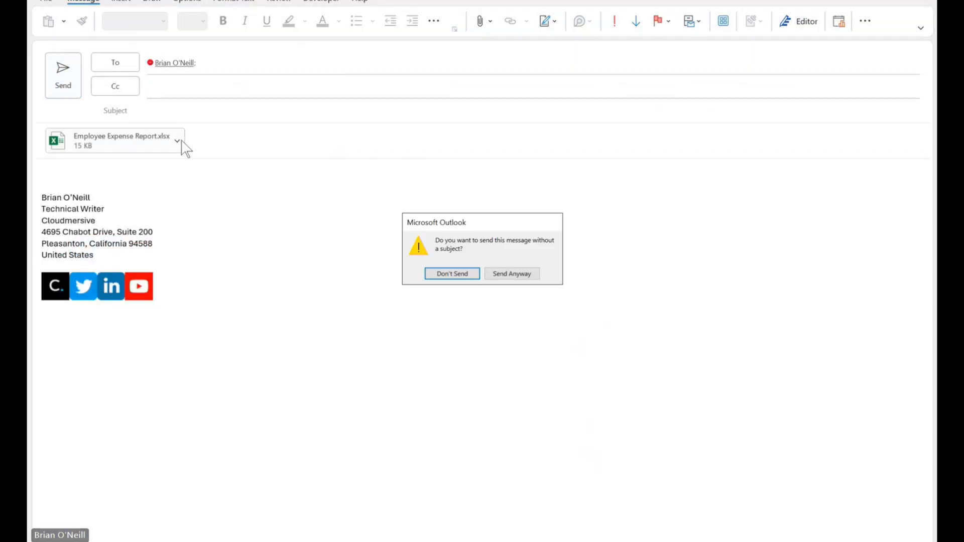
{"action": "left_click", "coordinate": [509, 275]}
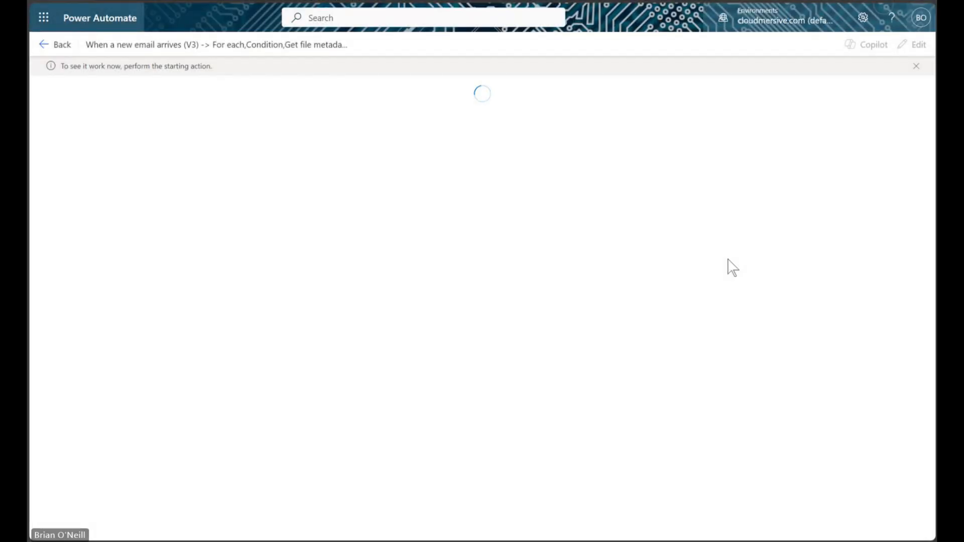
Examine the flow run in Power Automate, checking each action's status in the True branch and across the For each iterations
{"action": "scroll", "coordinate": [772, 289], "scroll_direction": "down", "scroll_amount": 5}
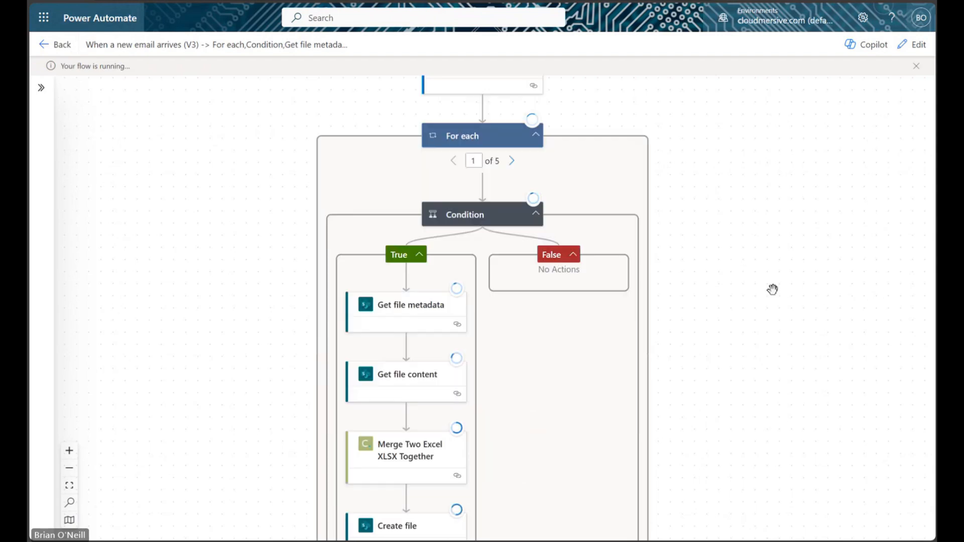
{"action": "scroll", "coordinate": [772, 289], "scroll_direction": "down", "scroll_amount": 1}
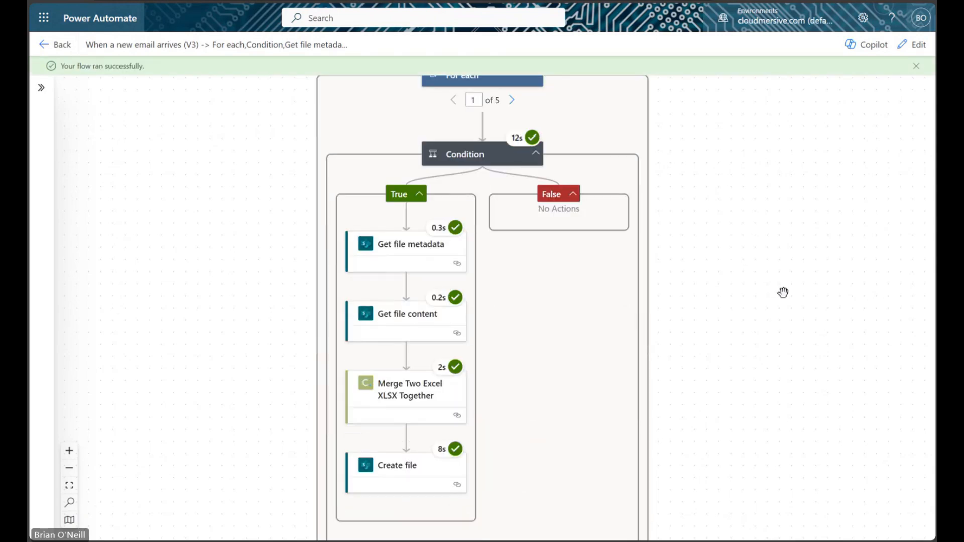
{"action": "mouse_move", "coordinate": [792, 245]}
{"action": "left_mouse_down"}
{"action": "mouse_move", "coordinate": [795, 293]}
{"action": "mouse_move", "coordinate": [799, 260]}
{"action": "left_mouse_up"}
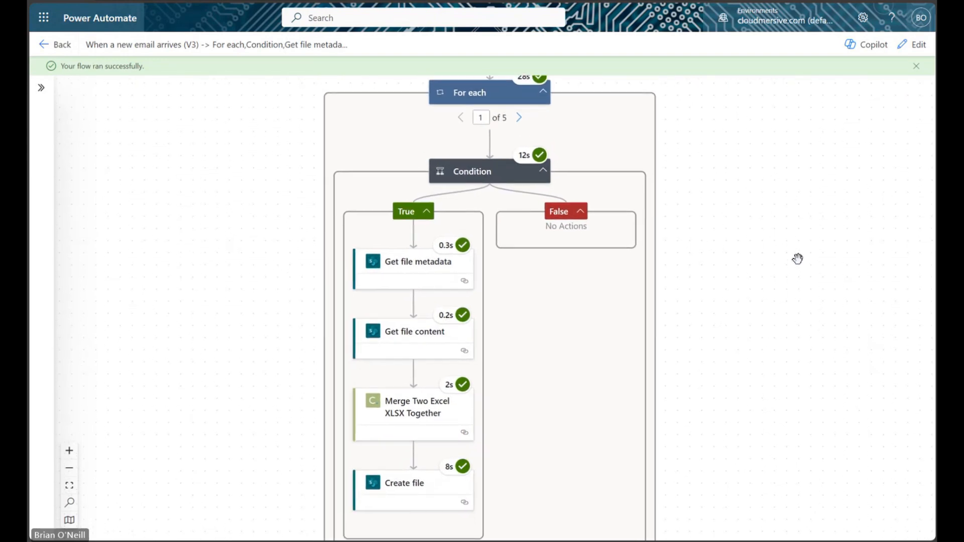
{"action": "left_click_drag", "start_coordinate": [809, 297], "coordinate": [789, 273]}
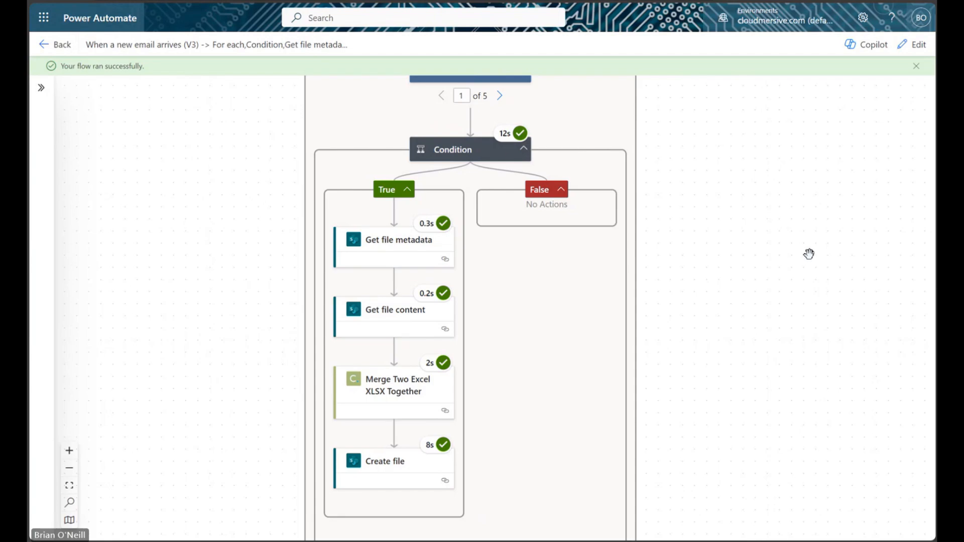
{"action": "scroll", "coordinate": [748, 229], "scroll_direction": "up", "scroll_amount": 1}
{"action": "left_click", "coordinate": [501, 126]}
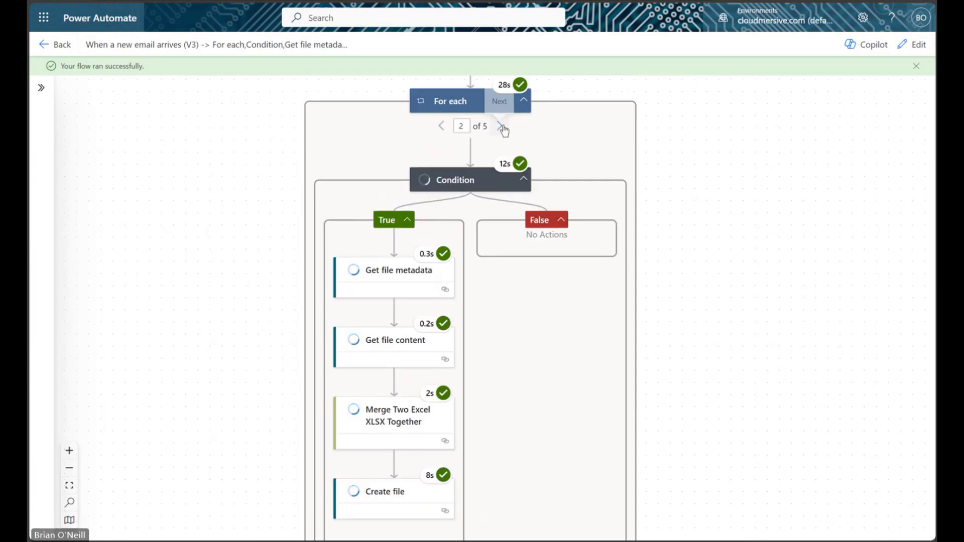
{"action": "left_click", "coordinate": [502, 127]}
{"action": "left_click", "coordinate": [501, 127]}
{"action": "left_click", "coordinate": [502, 127]}
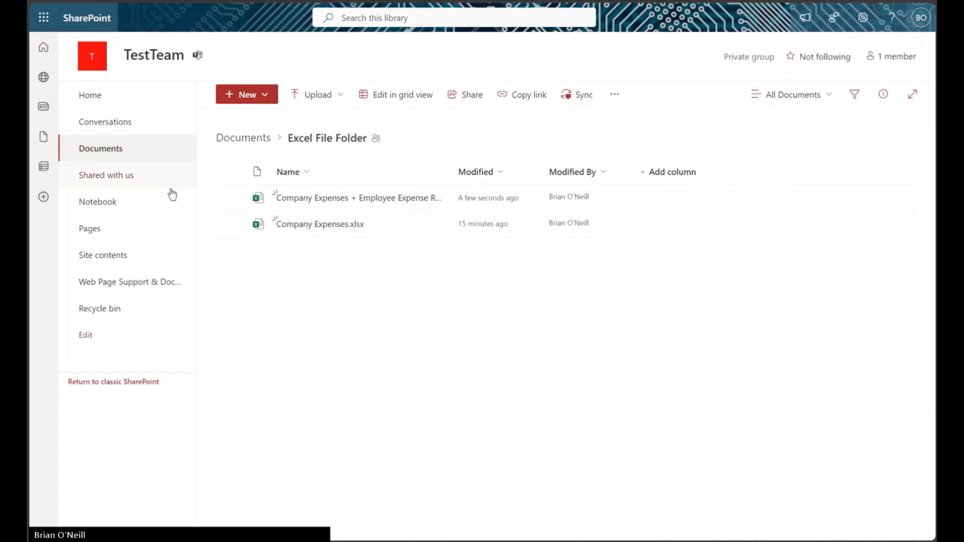
Switch to SharePoint and select the merged Company Expenses + Employee Expense file in TestTeam's Excel File Folder
{"action": "left_click", "coordinate": [230, 197]}
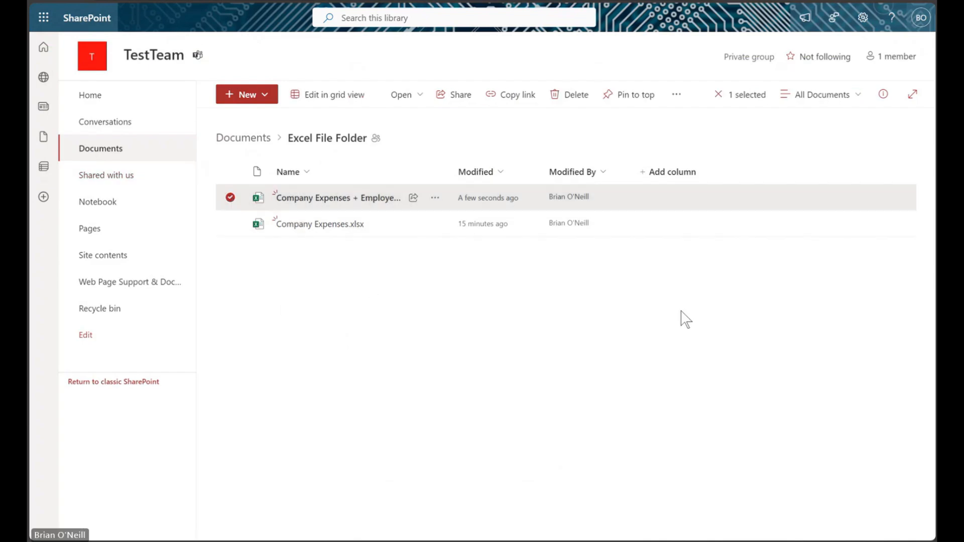